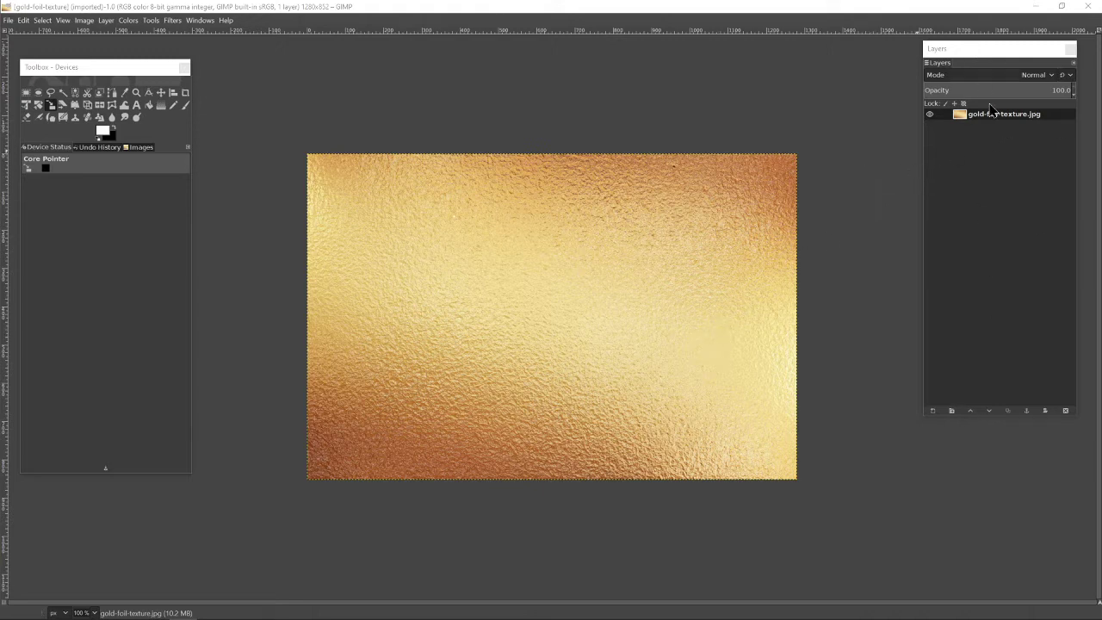
Step: Duplicate the gold-foil-texture.jpg layer so a copy sits above the original
left_click(946, 117)
right_click(946, 117)
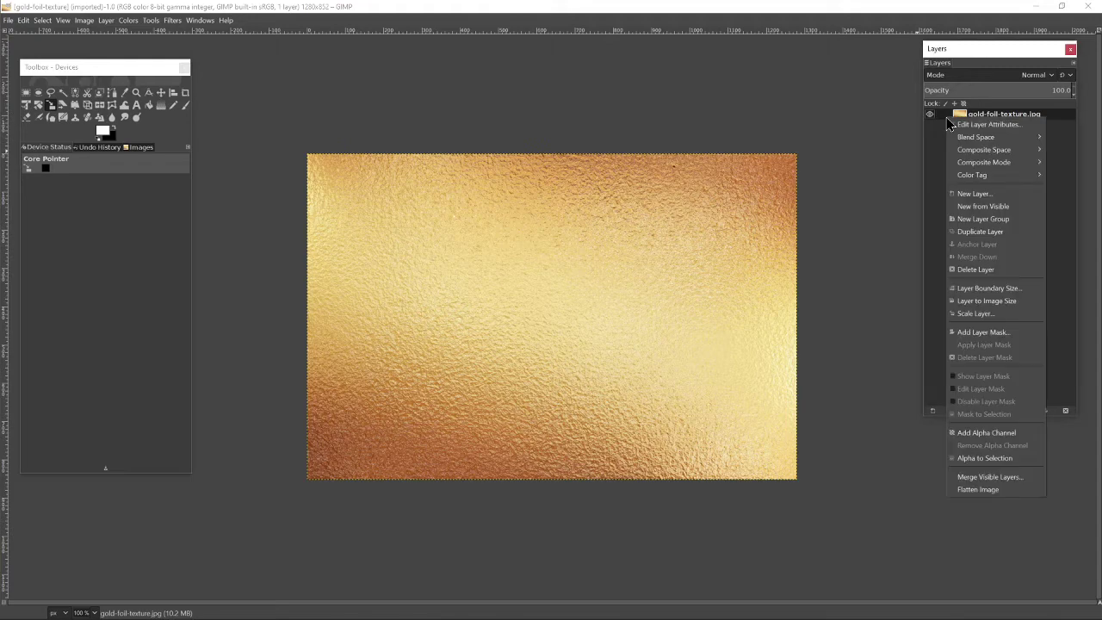
left_click(968, 234)
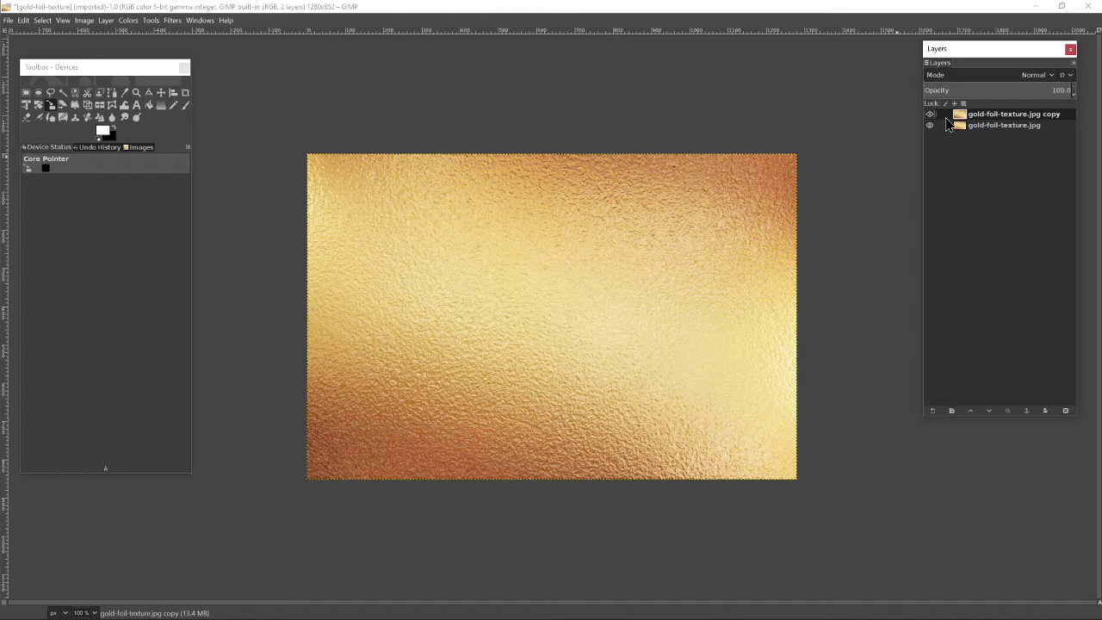
left_click_drag(947, 119, 137, 112)
left_click(138, 112)
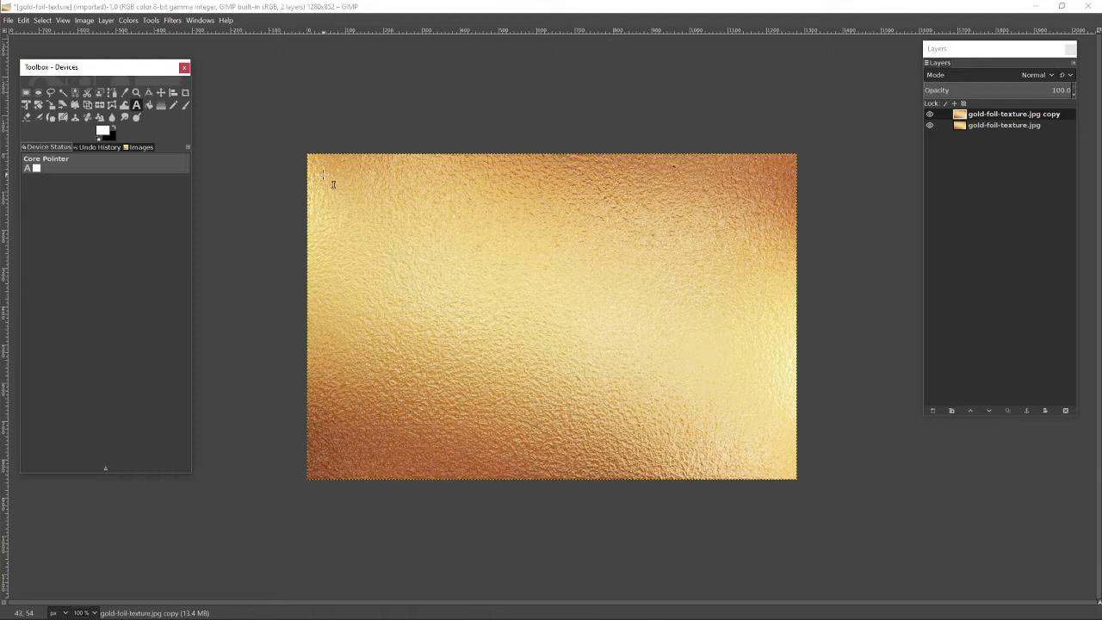
Step: Type 'The Bullet-Catcher's Handbook' in black IM FELL English at 120 px across the upper foil
left_click_drag(324, 176, 778, 402)
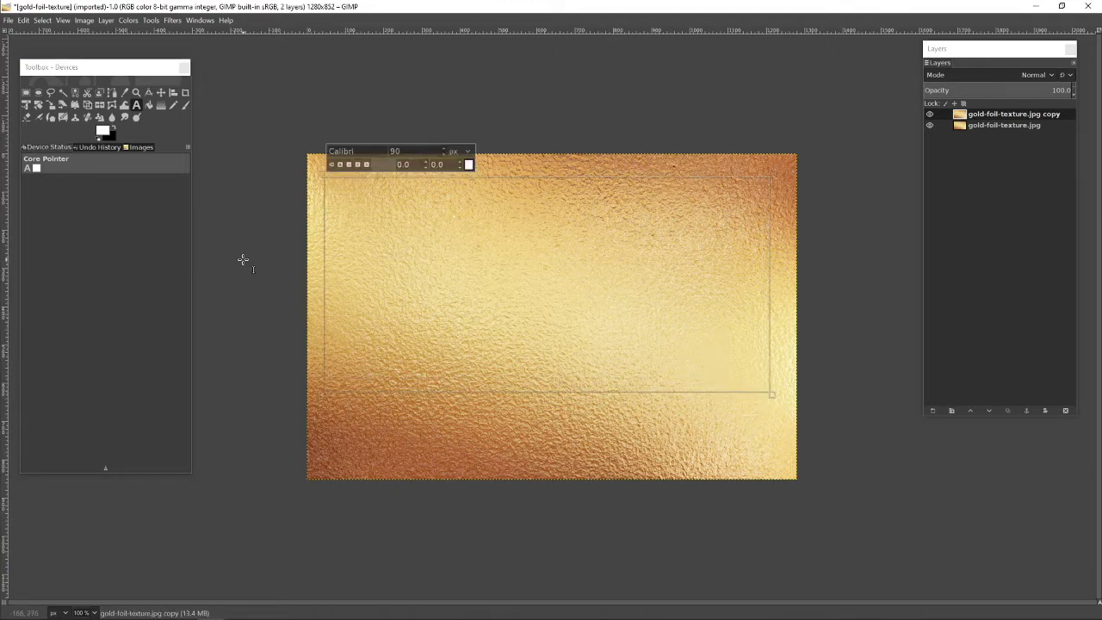
left_click(359, 152)
type("Im")
double_click(394, 150)
type("120")
left_click(468, 165)
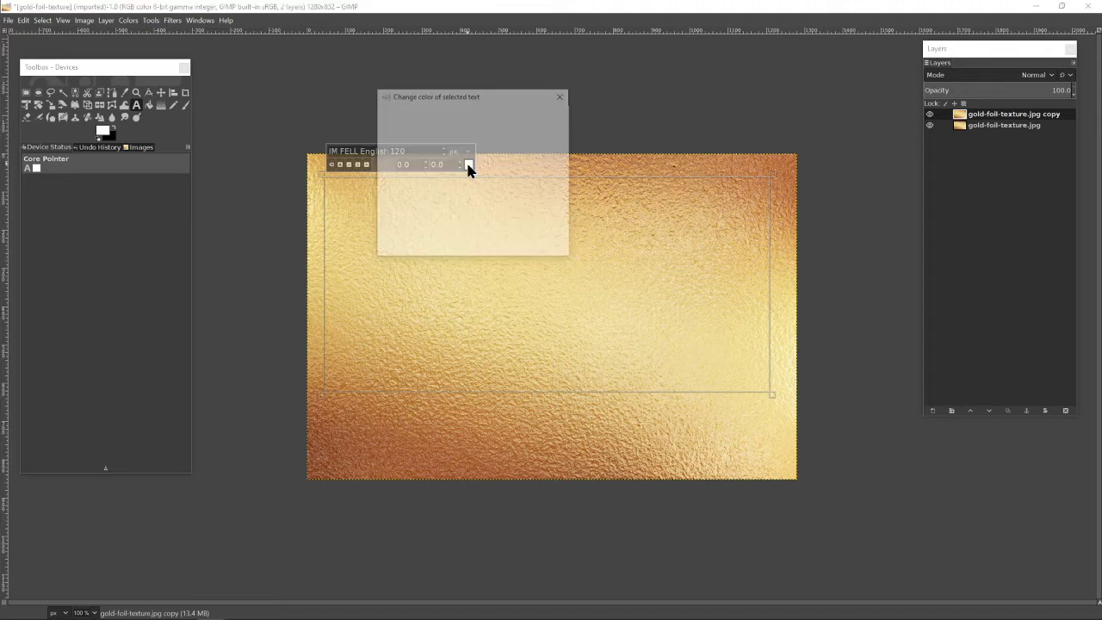
left_click(468, 222)
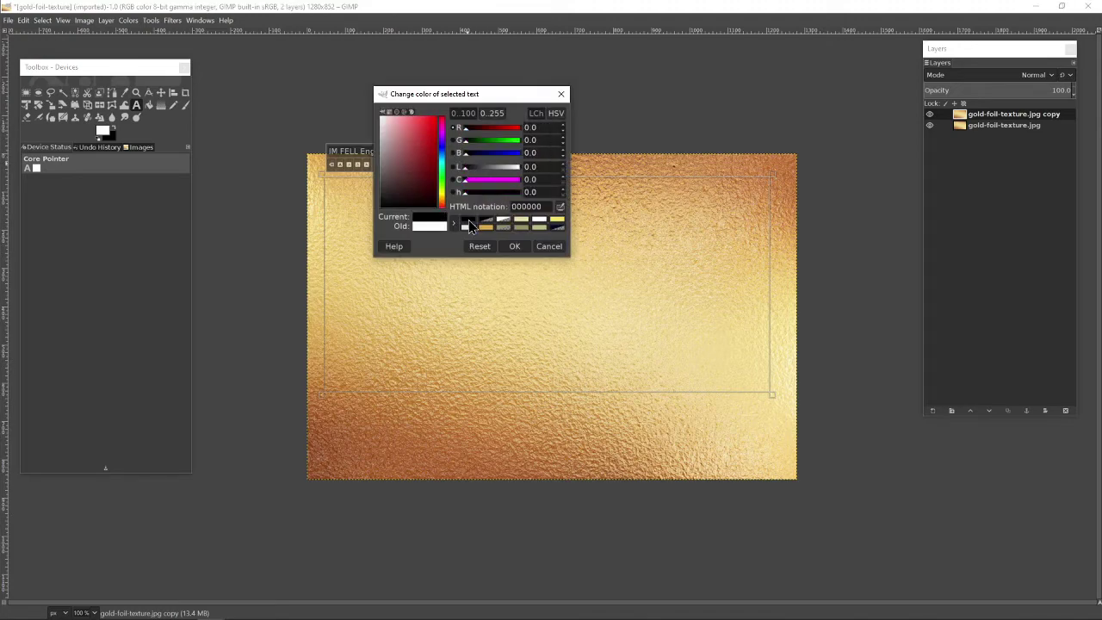
left_click(515, 246)
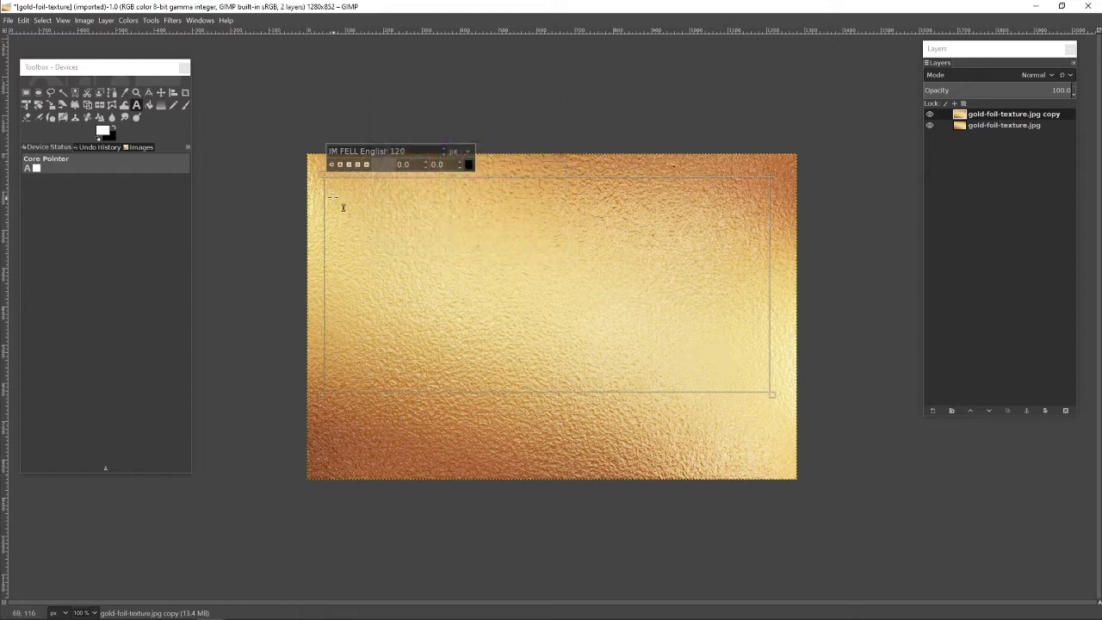
type("Th")
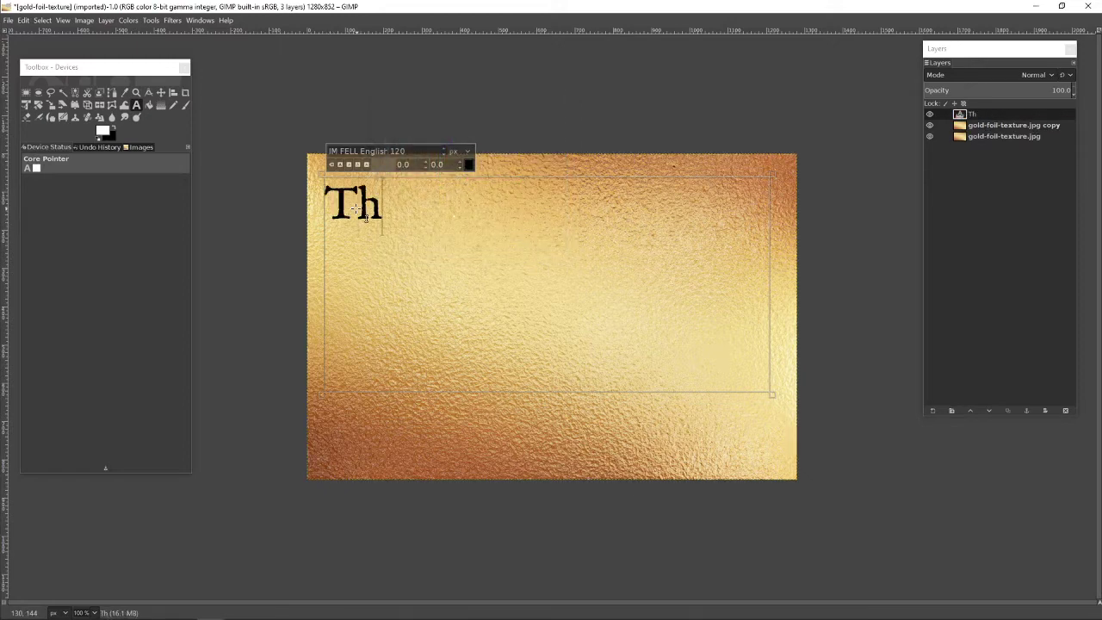
type("e Bull")
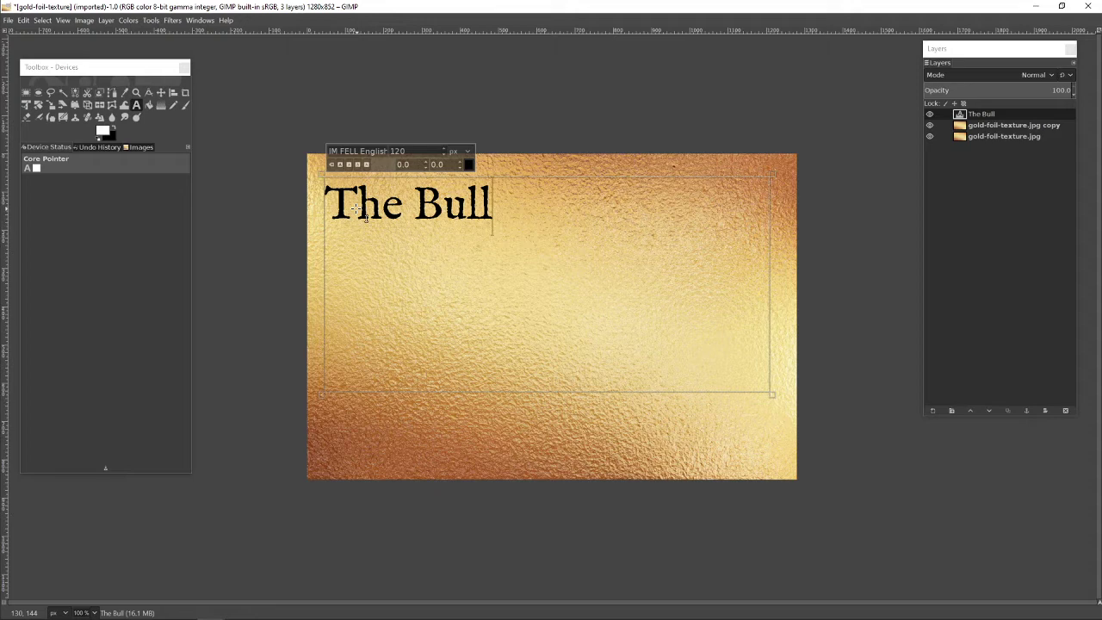
type("et-")
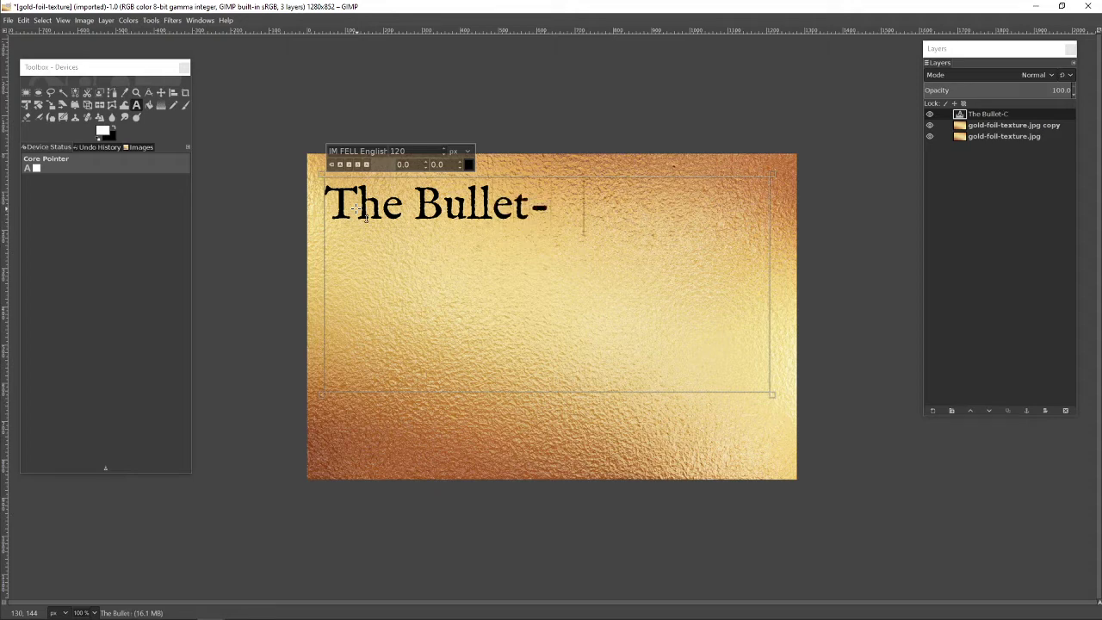
type("Catcher's")
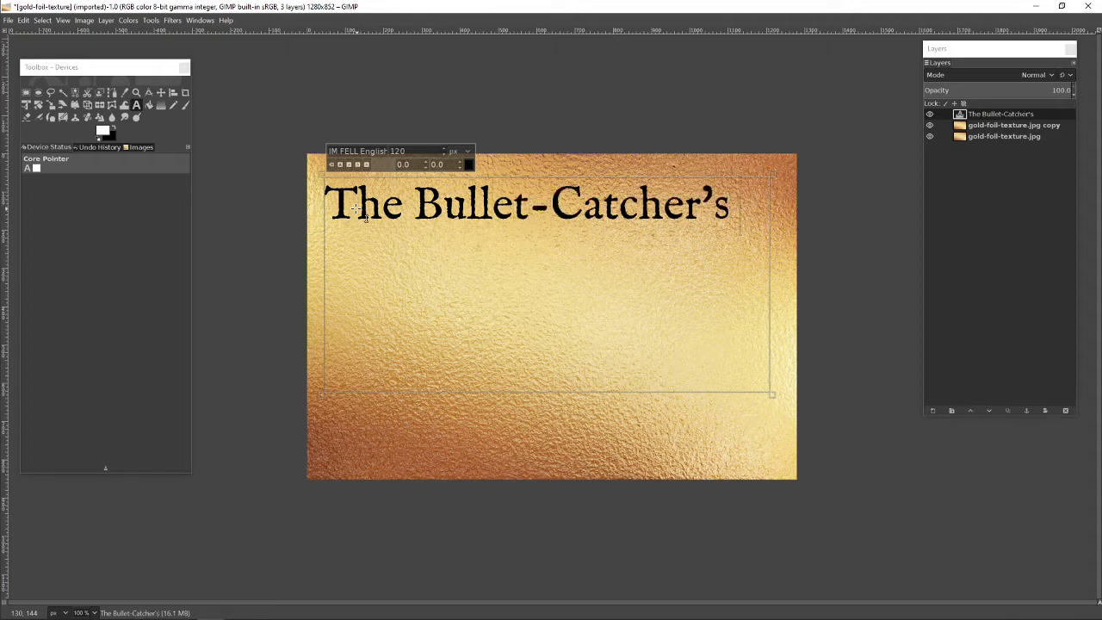
type(" Handbook")
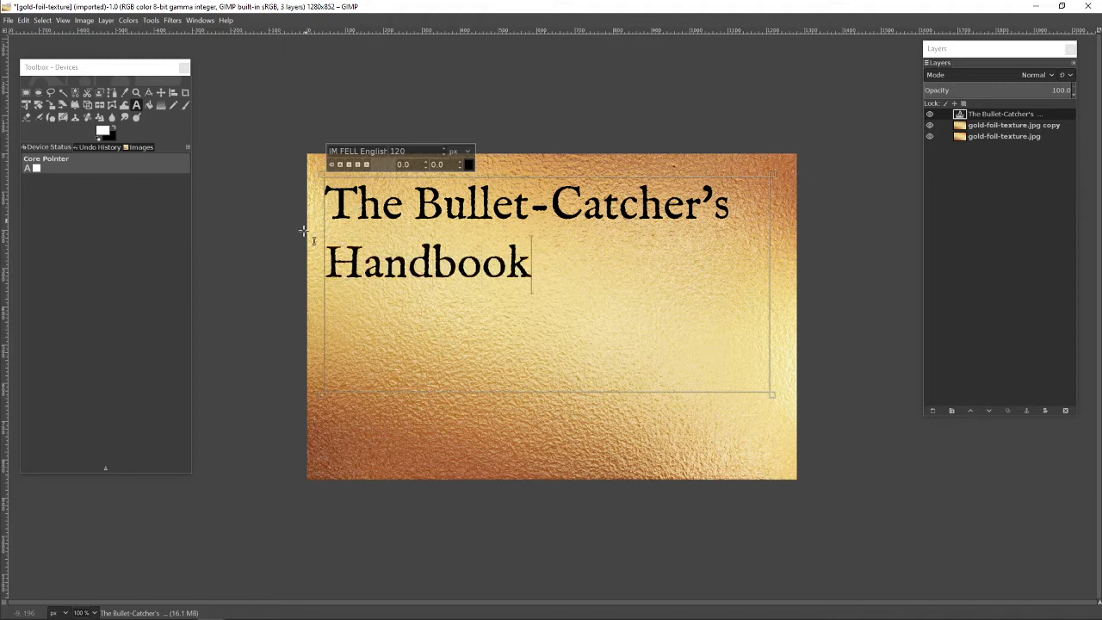
left_click(330, 255)
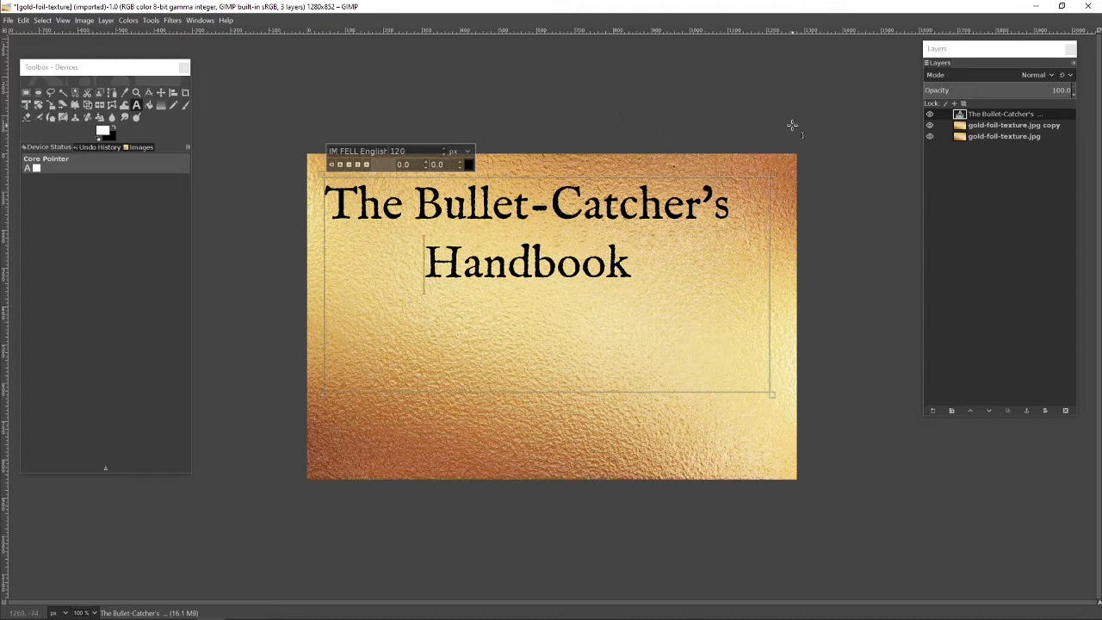
Step: Use Alpha to Selection on the title text layer, then merge it down into the foil copy
right_click(945, 118)
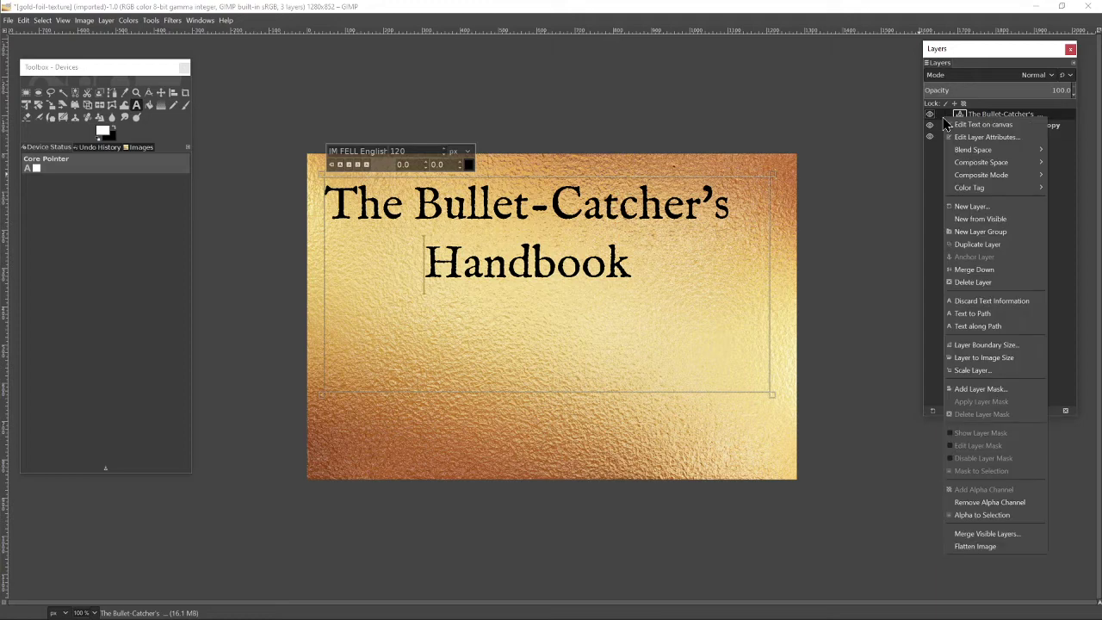
left_click(974, 515)
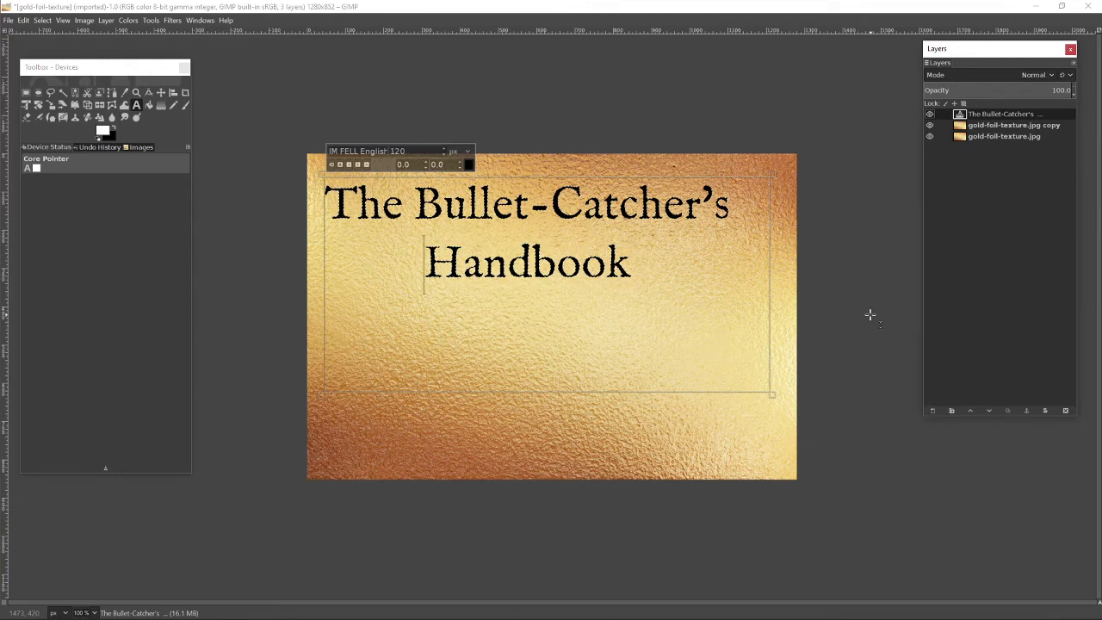
right_click(947, 123)
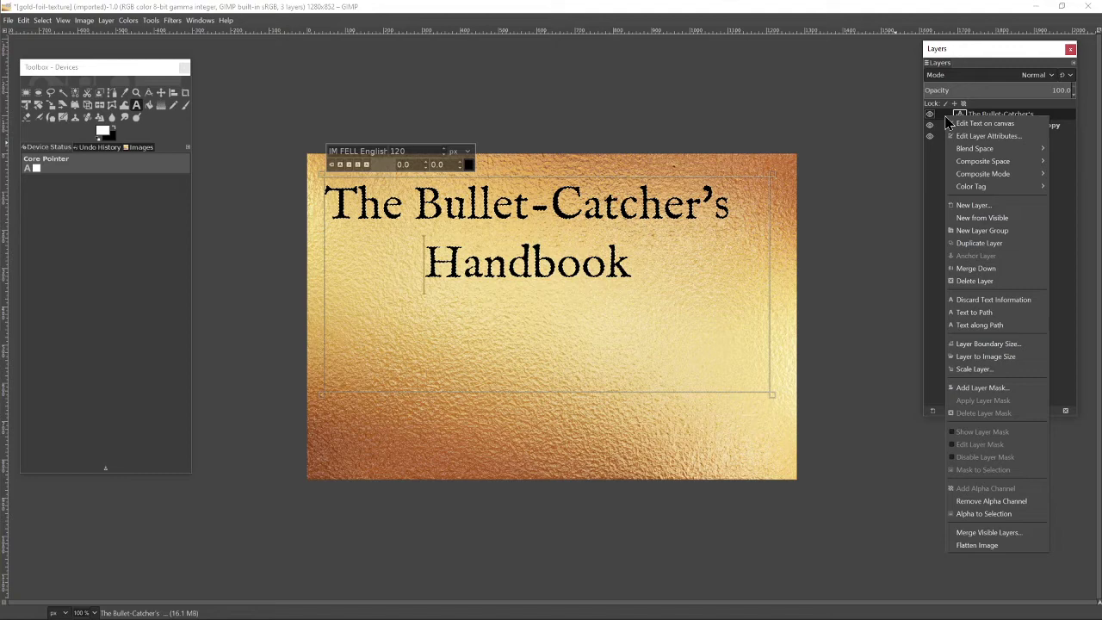
left_click(960, 268)
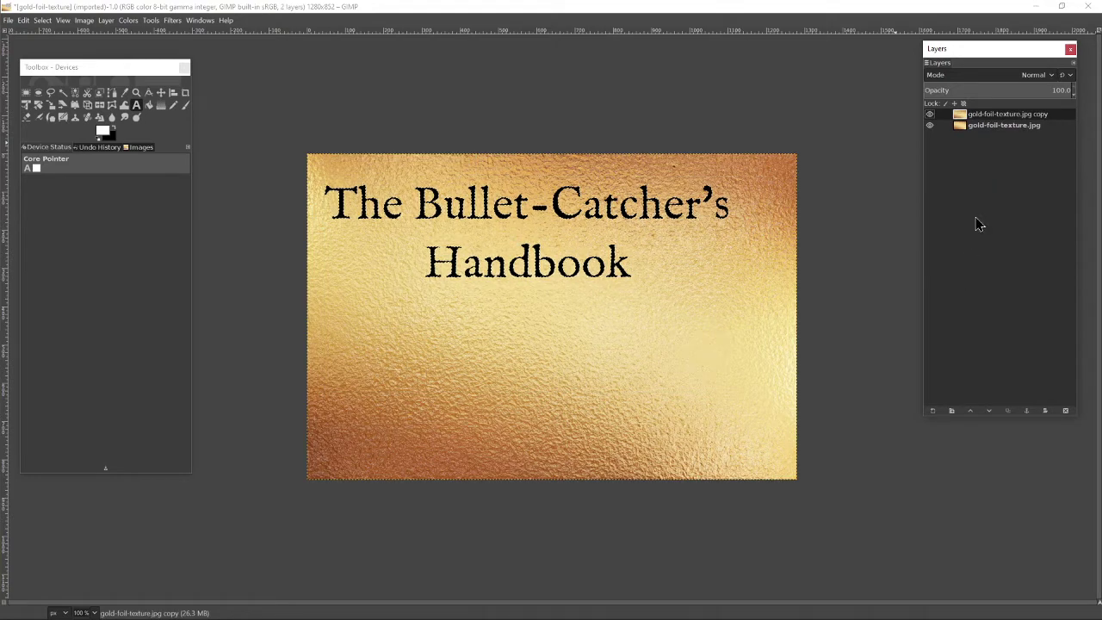
Step: Set the top foil copy to Subtract mode and merge it down into one layer
left_click(930, 114)
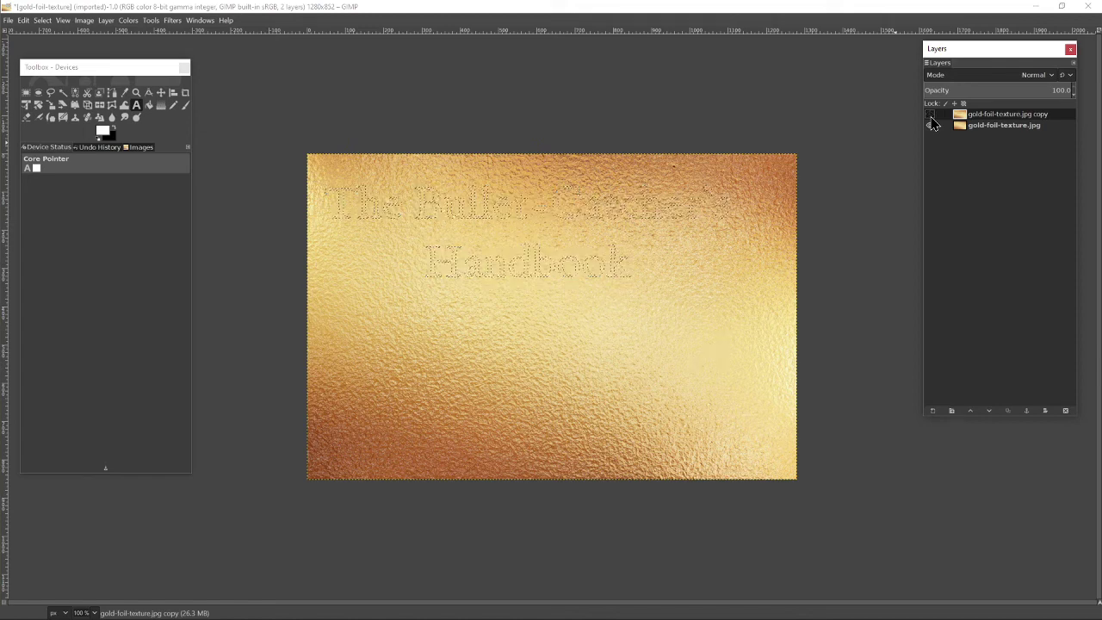
left_click(930, 119)
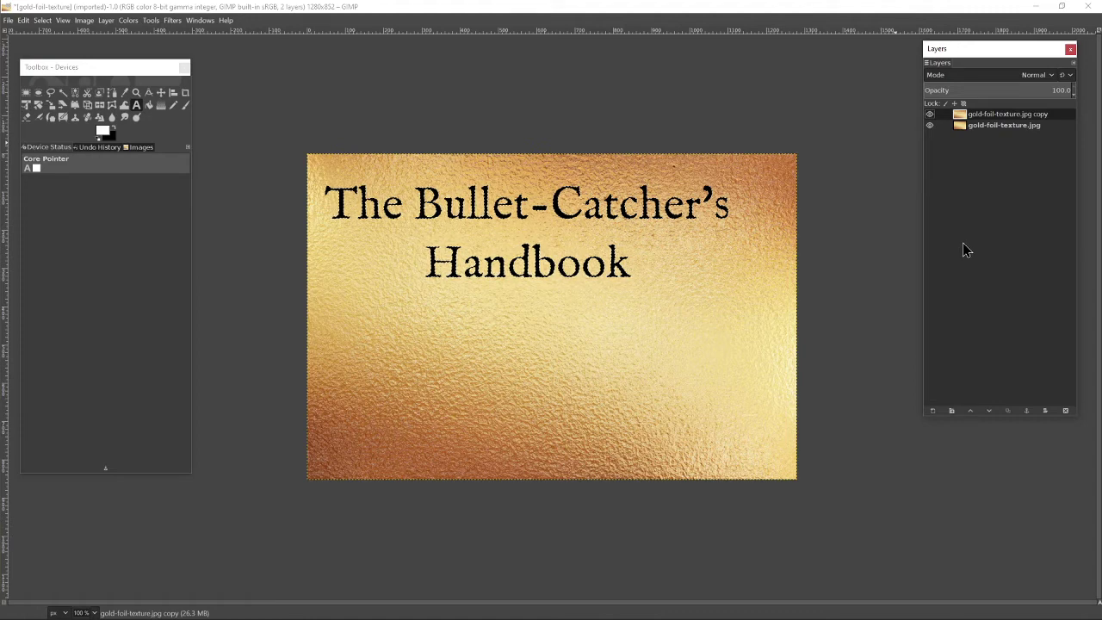
left_click(964, 75)
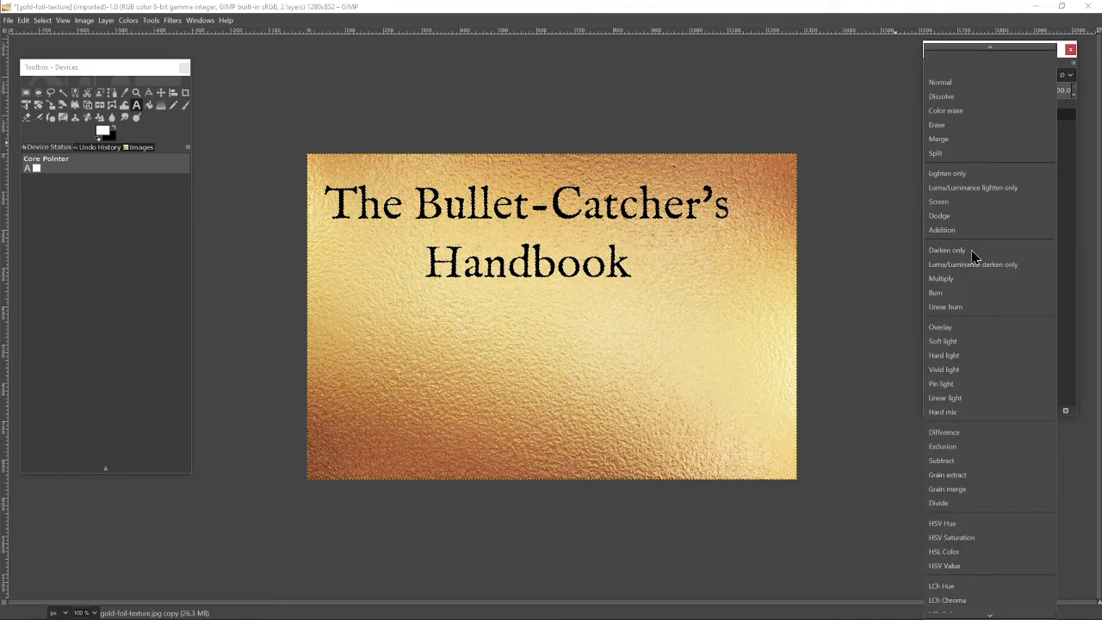
left_click(971, 460)
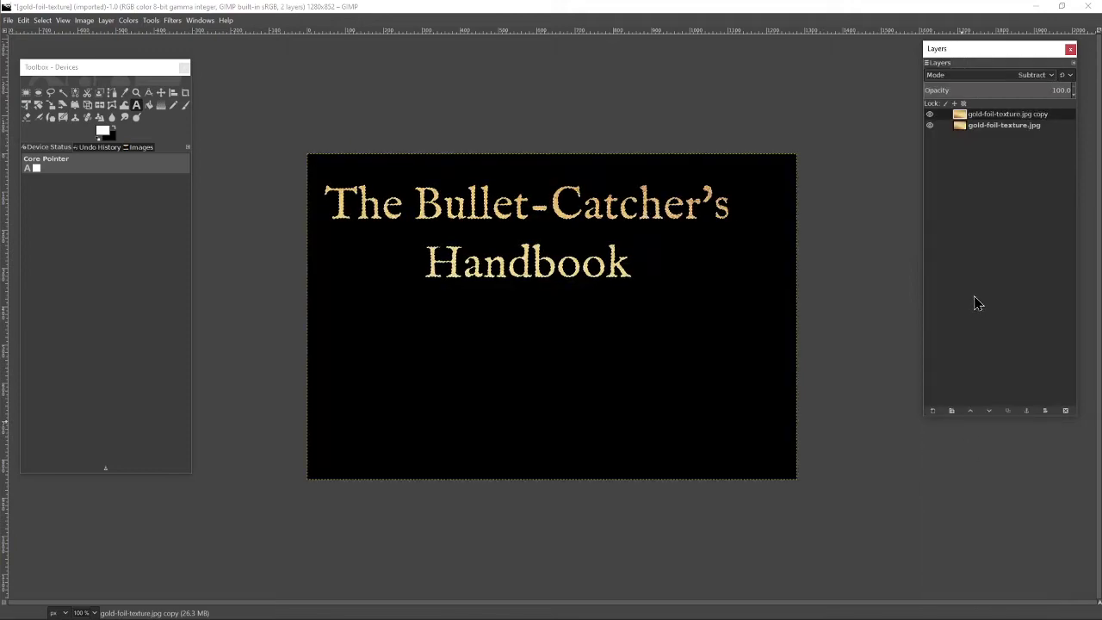
right_click(941, 115)
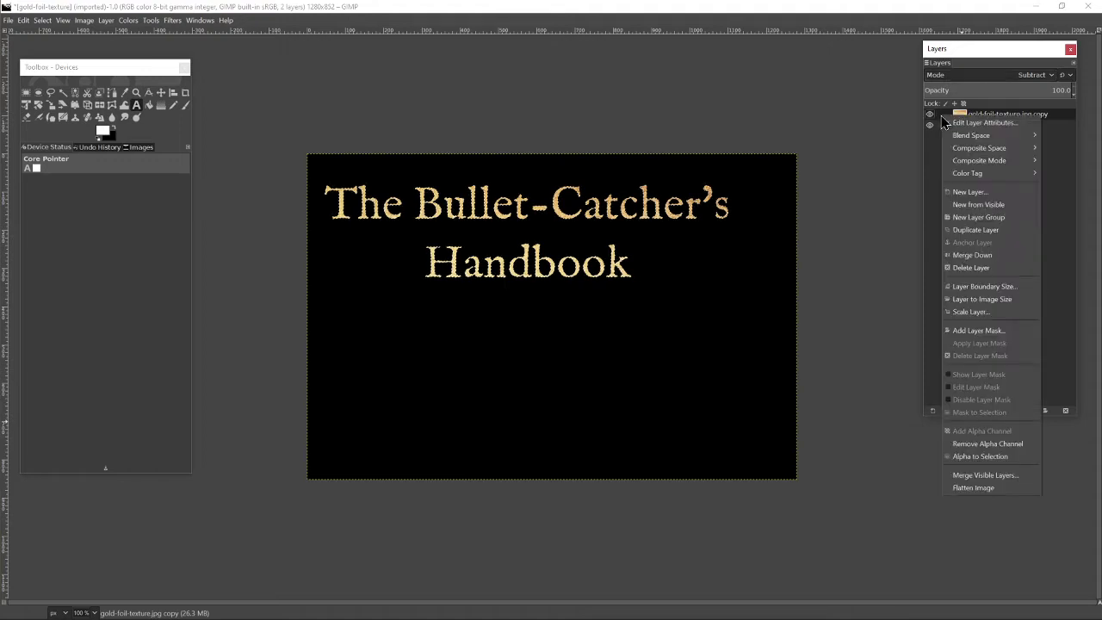
left_click(964, 254)
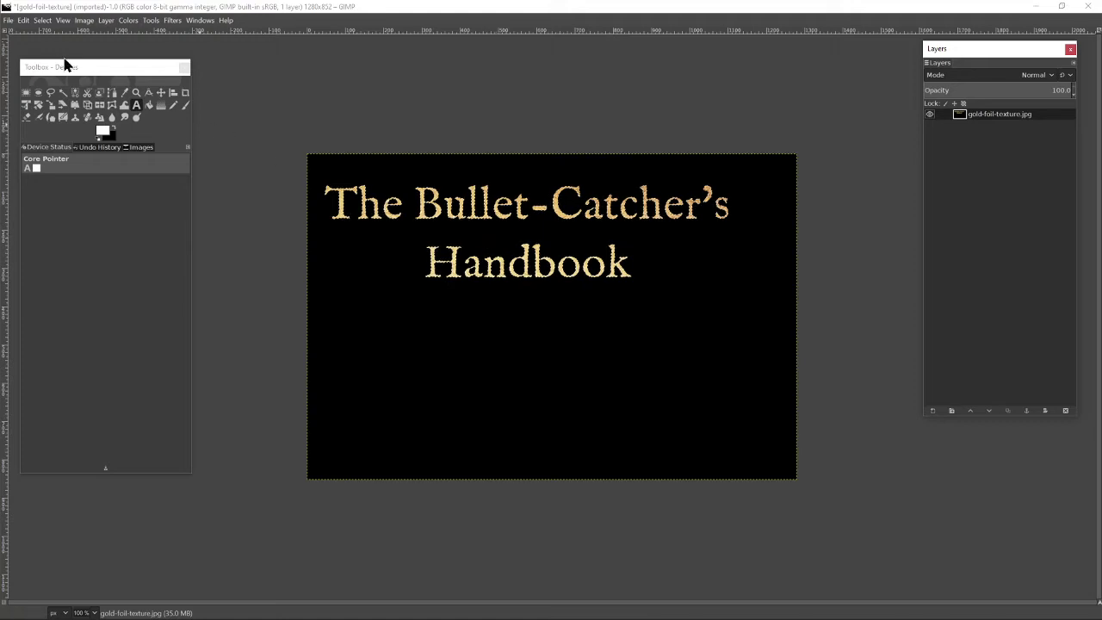
Step: Cut the selected gold title lettering to the clipboard with Edit > Cut
left_click(24, 20)
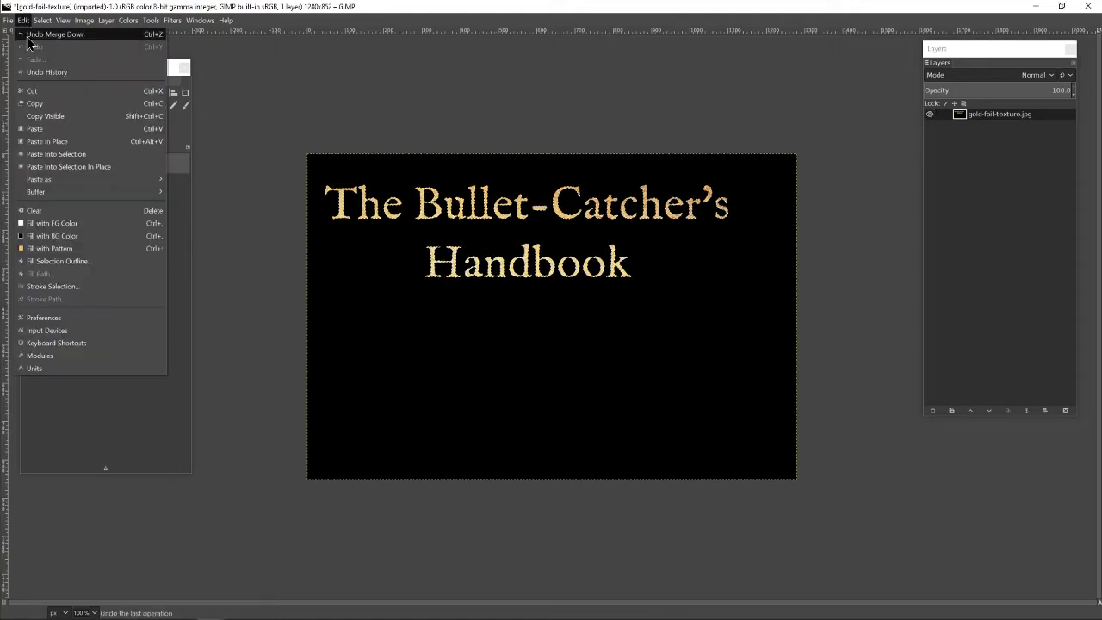
left_click(38, 91)
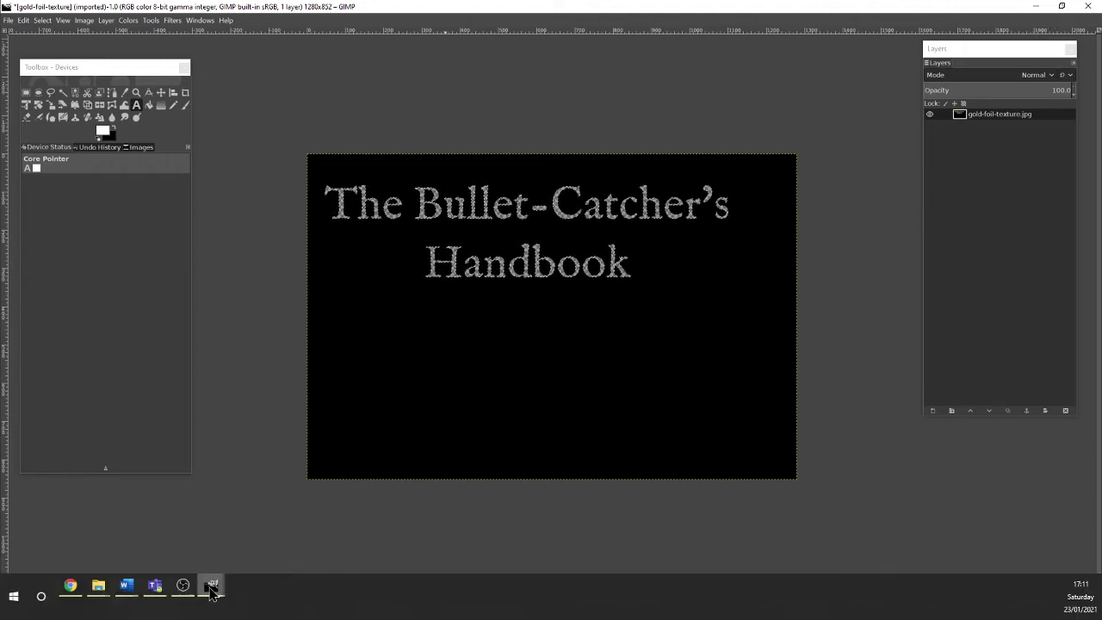
Step: Close the gold-foil title image without saving, returning to Blank front cover.xcf
left_click(211, 591)
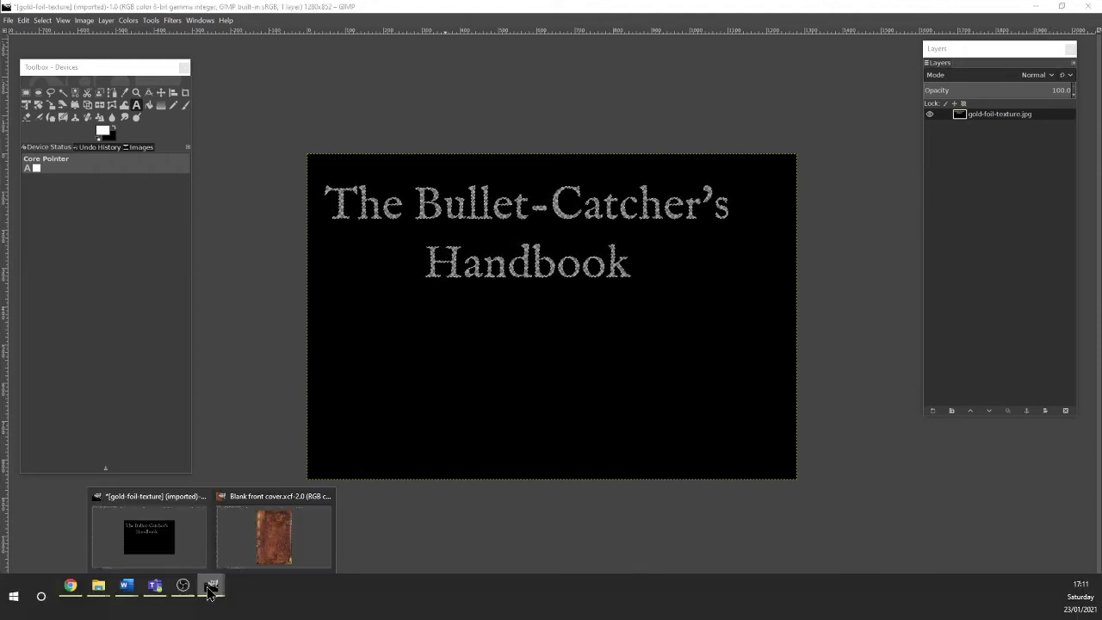
left_click(201, 499)
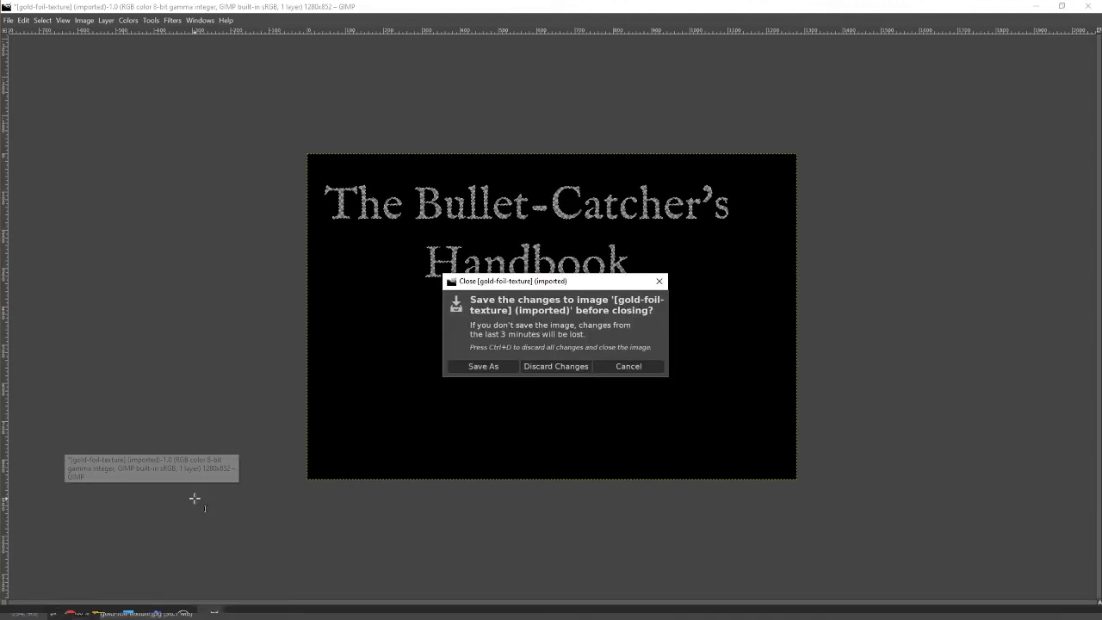
left_click(560, 368)
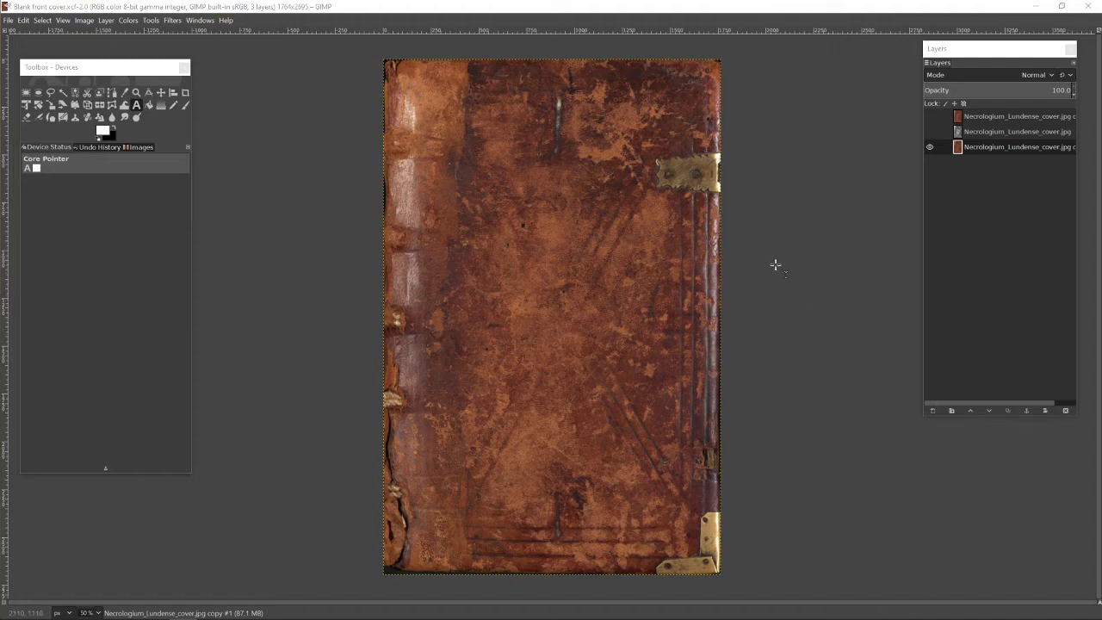
Step: Use Paste In Place to drop the copied title onto the leather cover as a floating selection
left_click(23, 20)
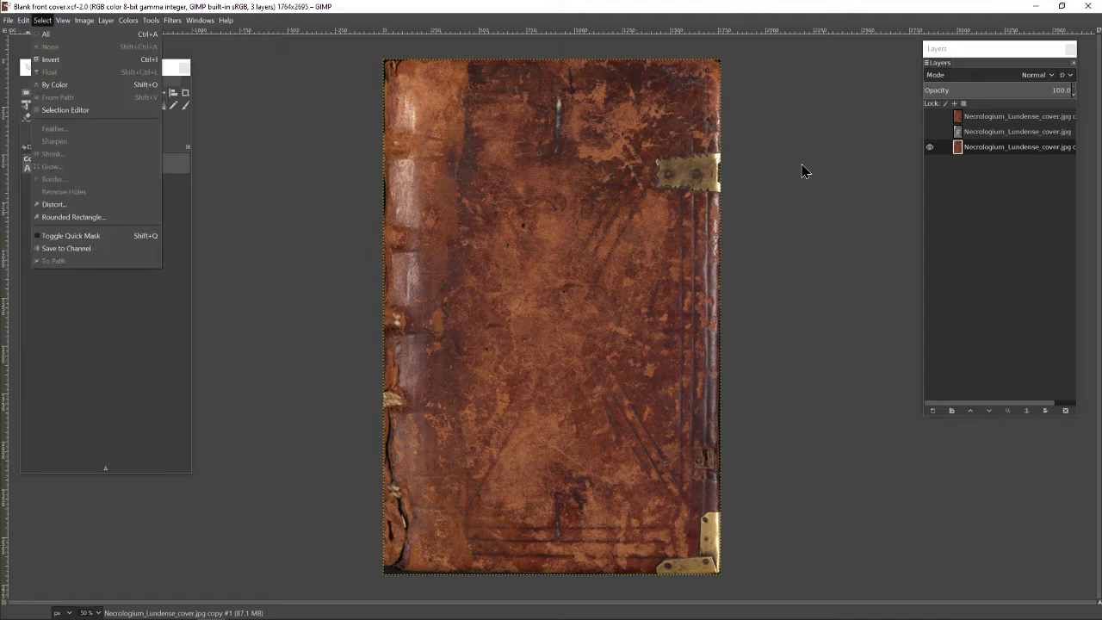
left_click(929, 152)
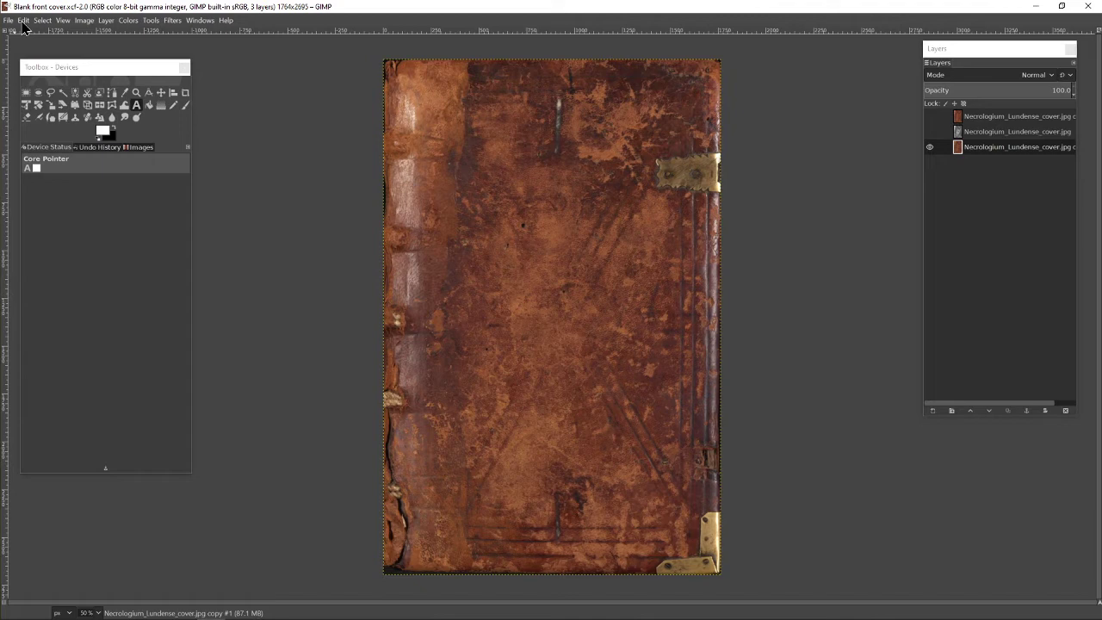
left_click(23, 20)
left_click(39, 141)
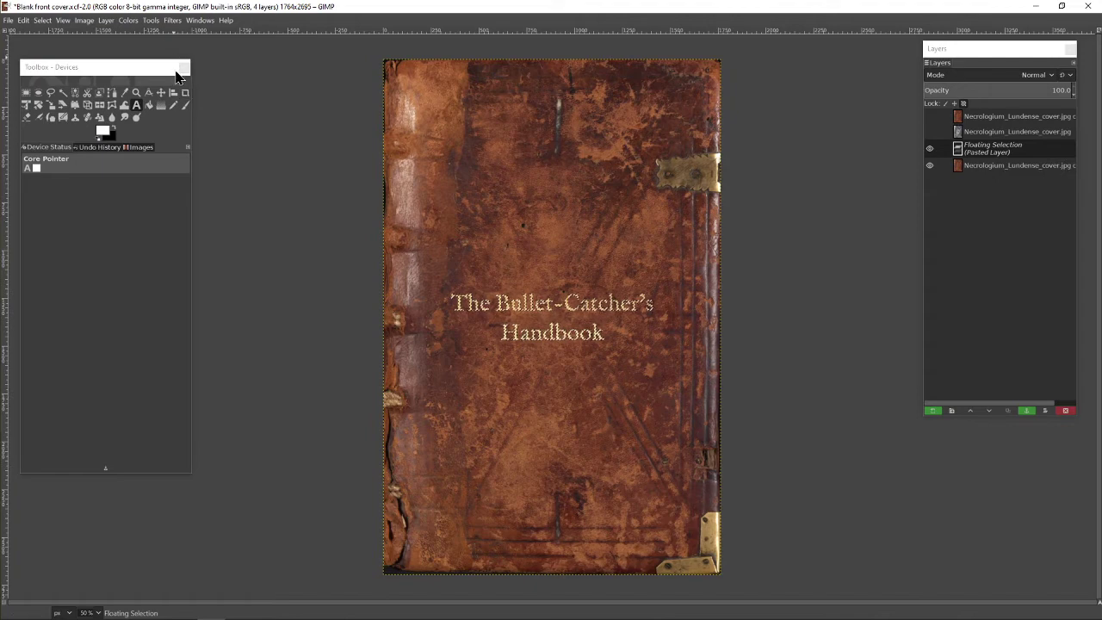
Step: Scale the pasted title taller and narrower, moving it up near the cover's top
left_click(151, 23)
mouse_move(198, 59)
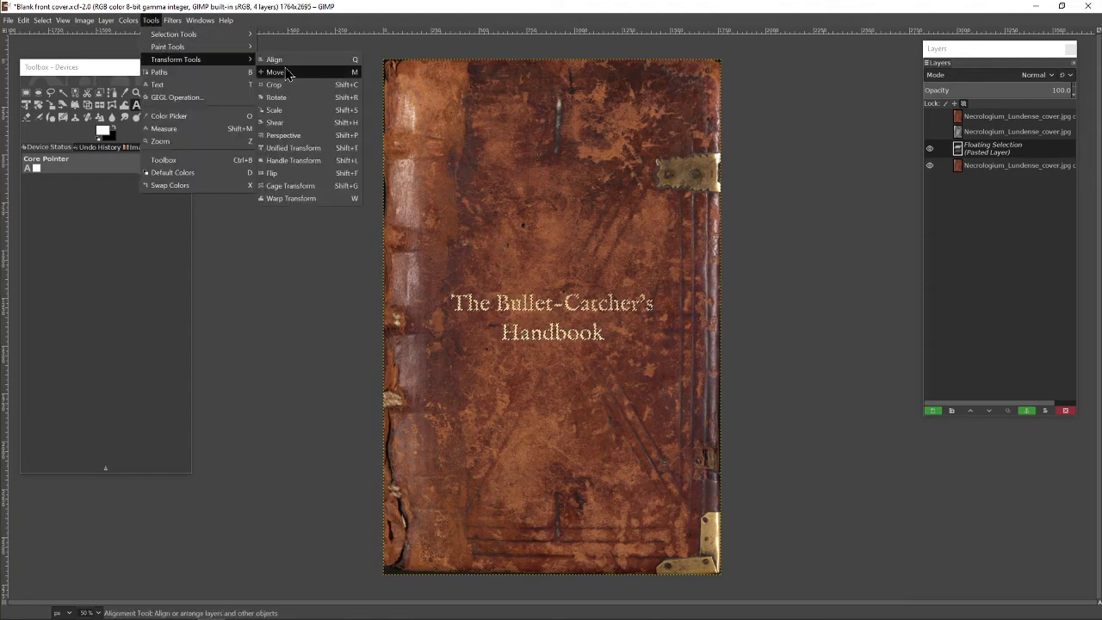
left_click(277, 110)
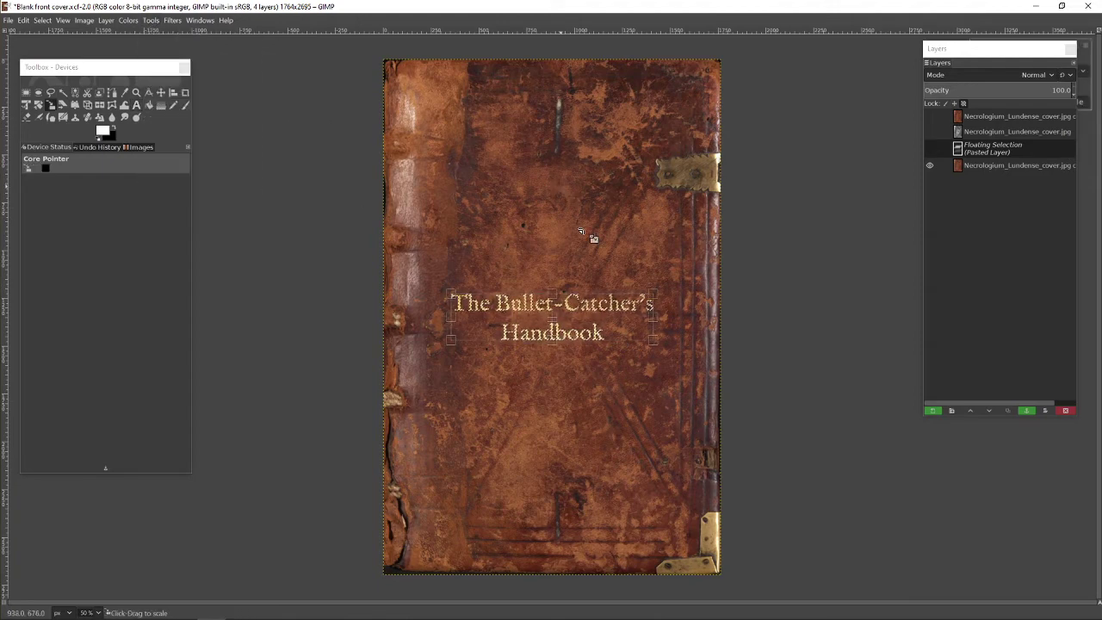
left_click_drag(673, 283, 657, 210)
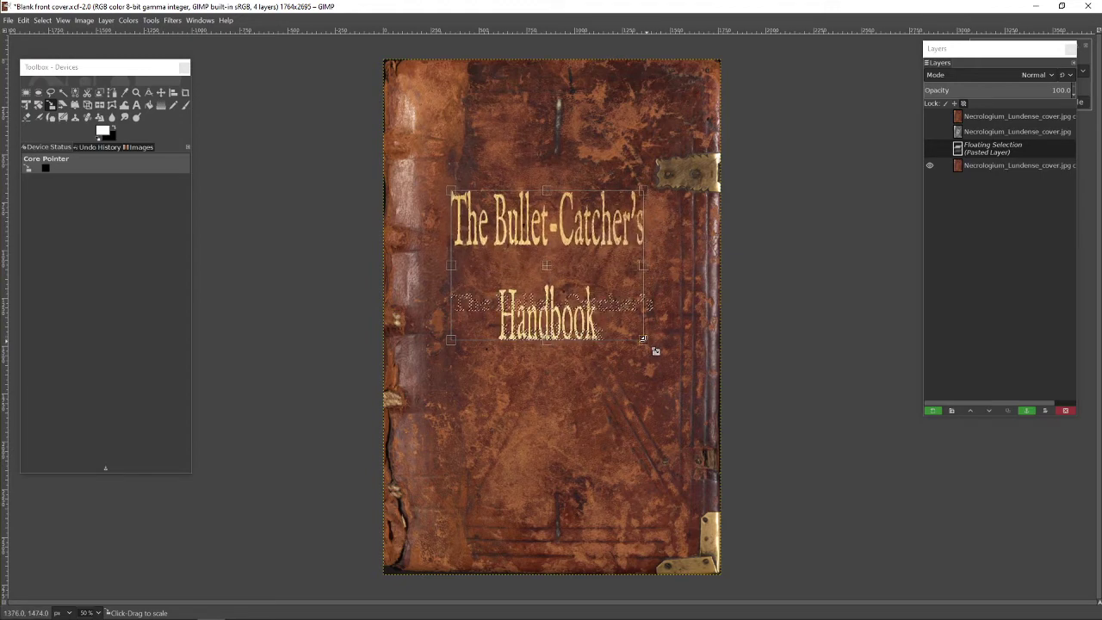
left_click_drag(642, 339, 652, 275)
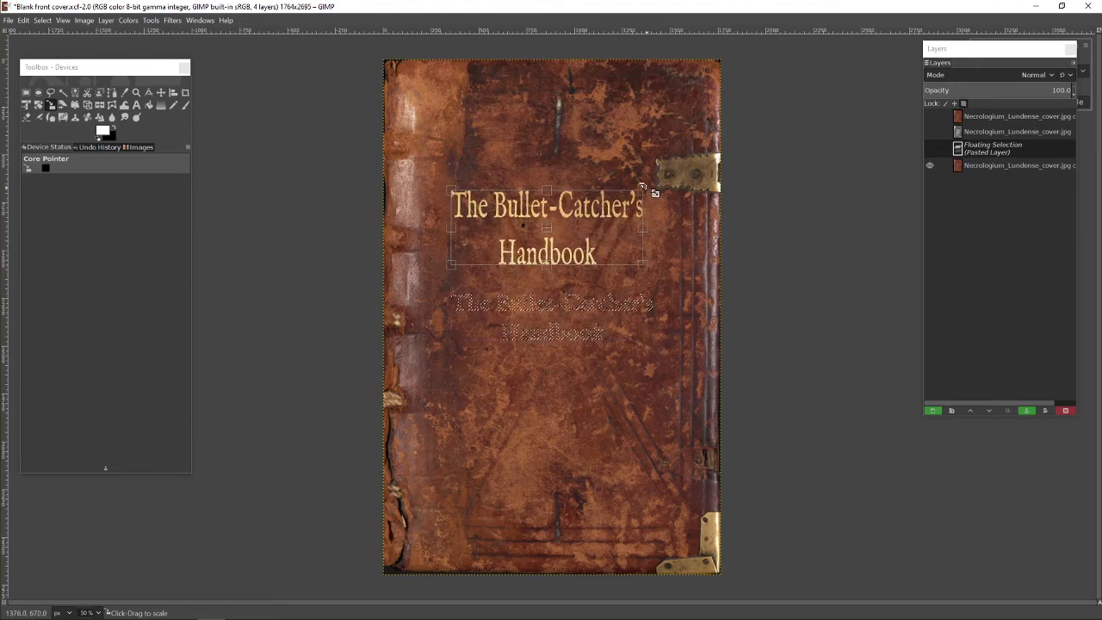
left_click_drag(658, 198, 659, 163)
left_click_drag(661, 277, 660, 241)
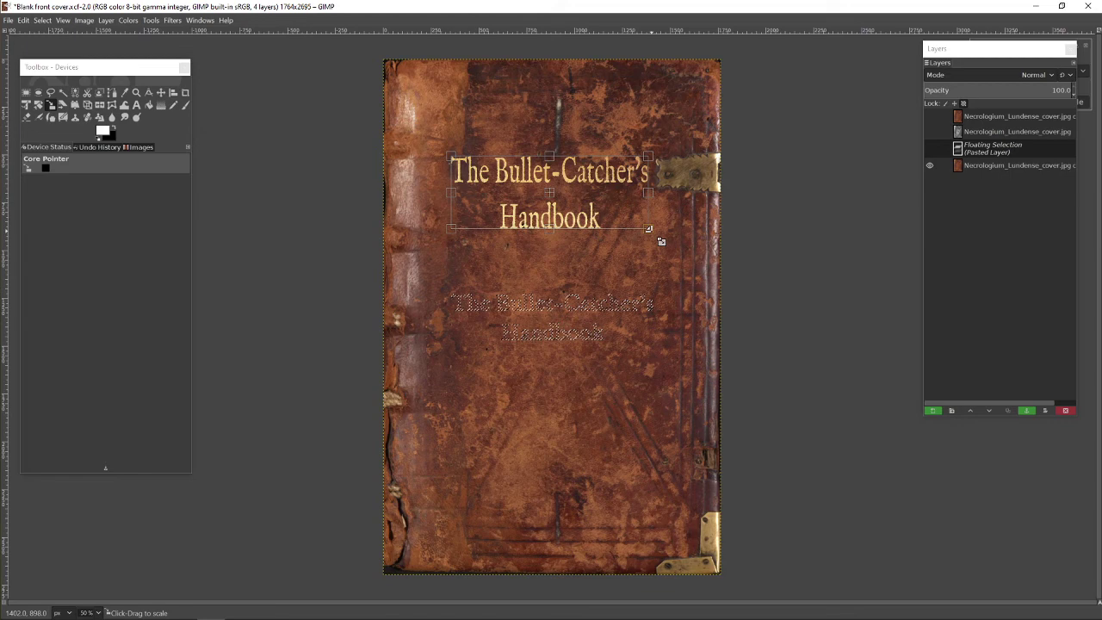
left_click_drag(450, 193, 457, 195)
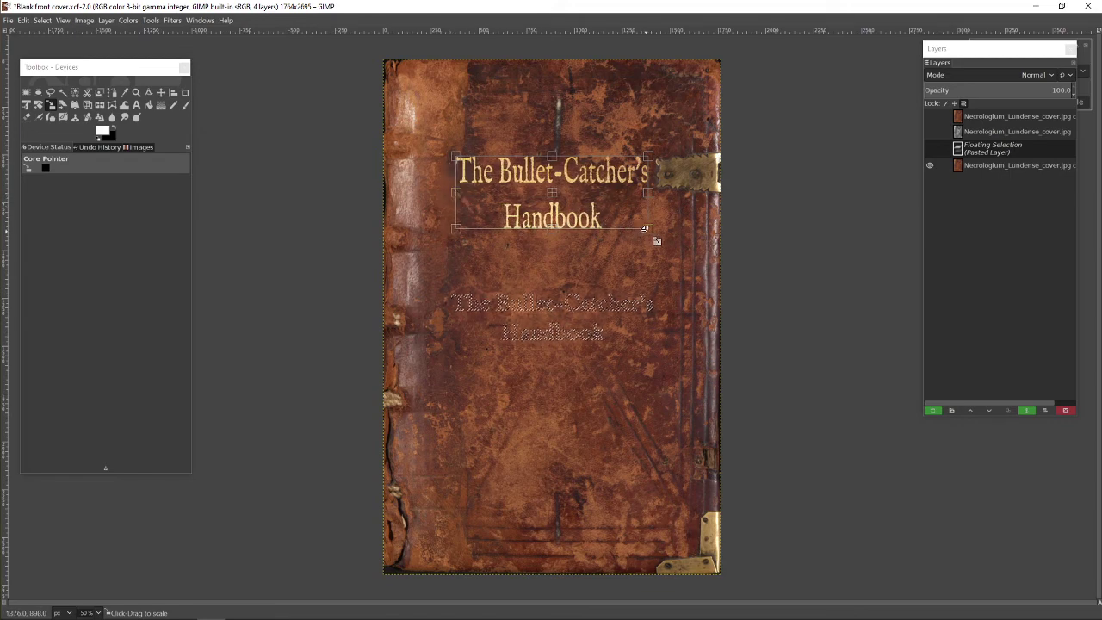
mouse_move(657, 240)
left_mouse_down()
mouse_move(655, 225)
mouse_move(657, 237)
left_mouse_up()
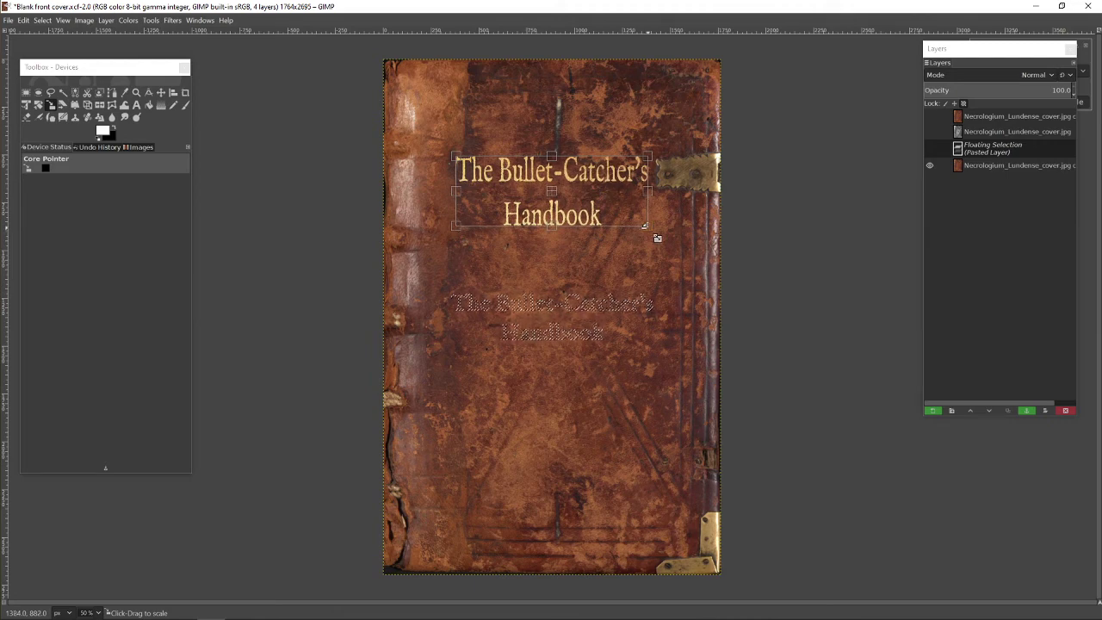
left_click_drag(657, 238, 657, 237)
Step: Anchor the floating title onto the cover layer and zoom in to inspect it at full size
left_click(161, 93)
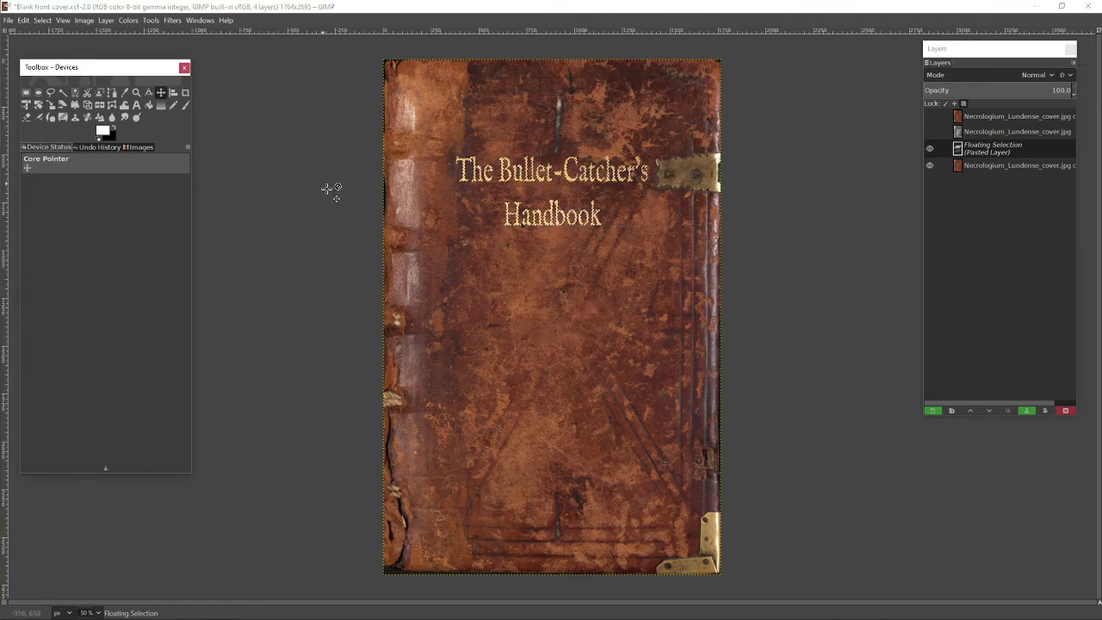
left_click(360, 181)
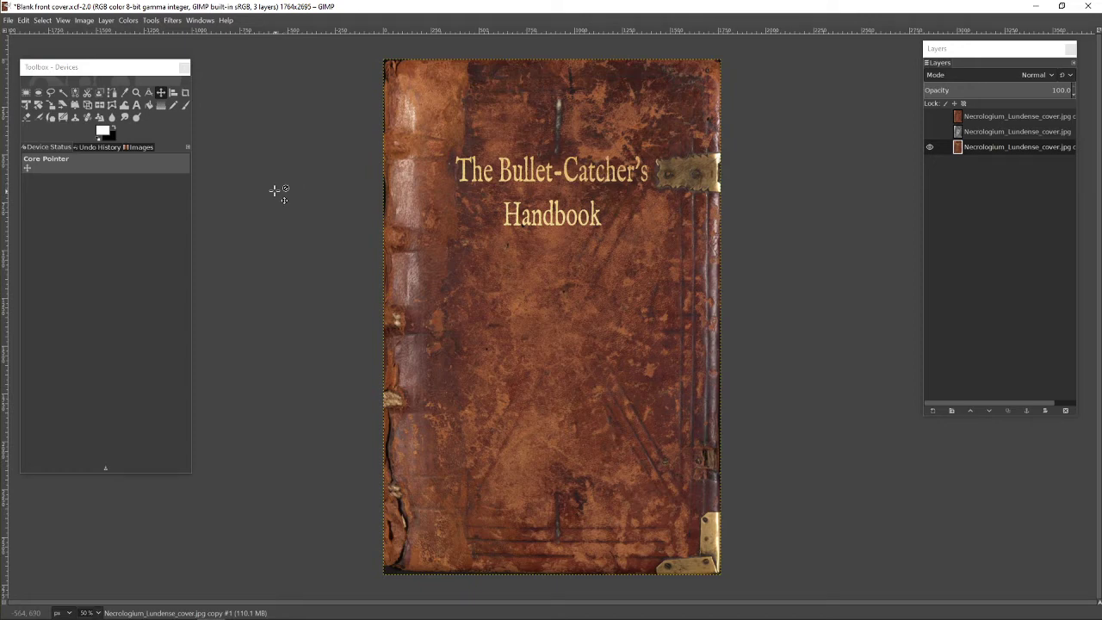
left_click(64, 20)
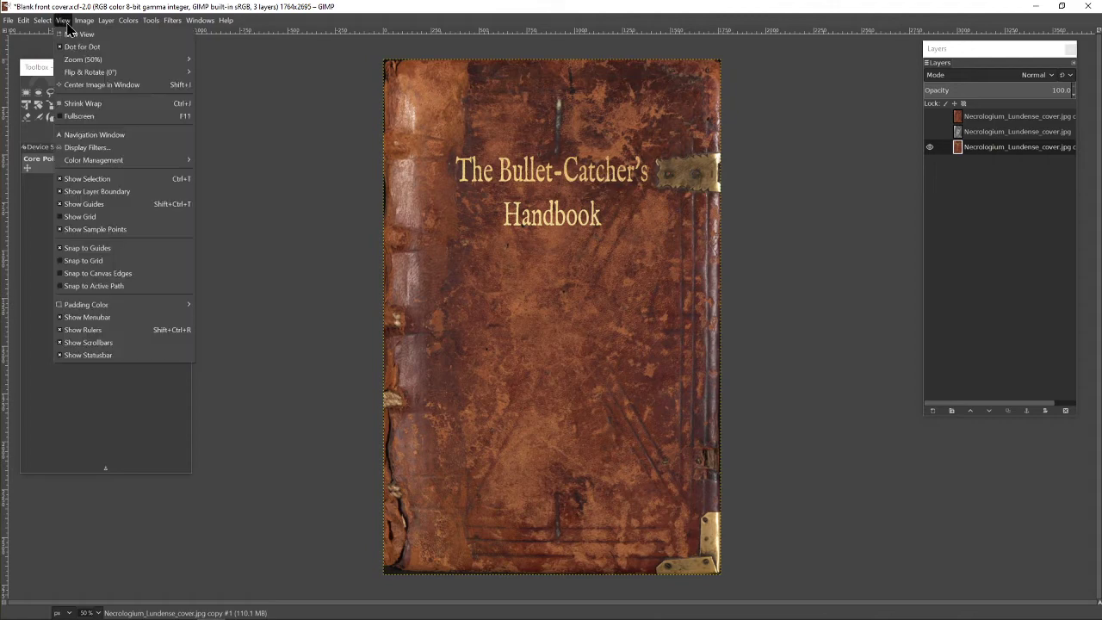
mouse_move(173, 59)
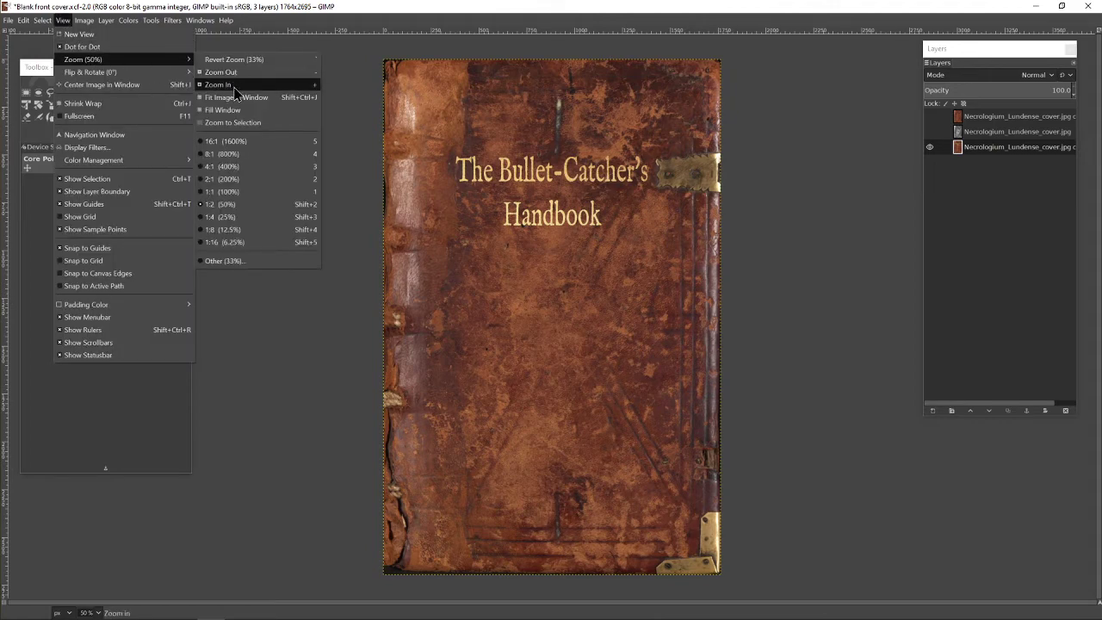
left_click(215, 84)
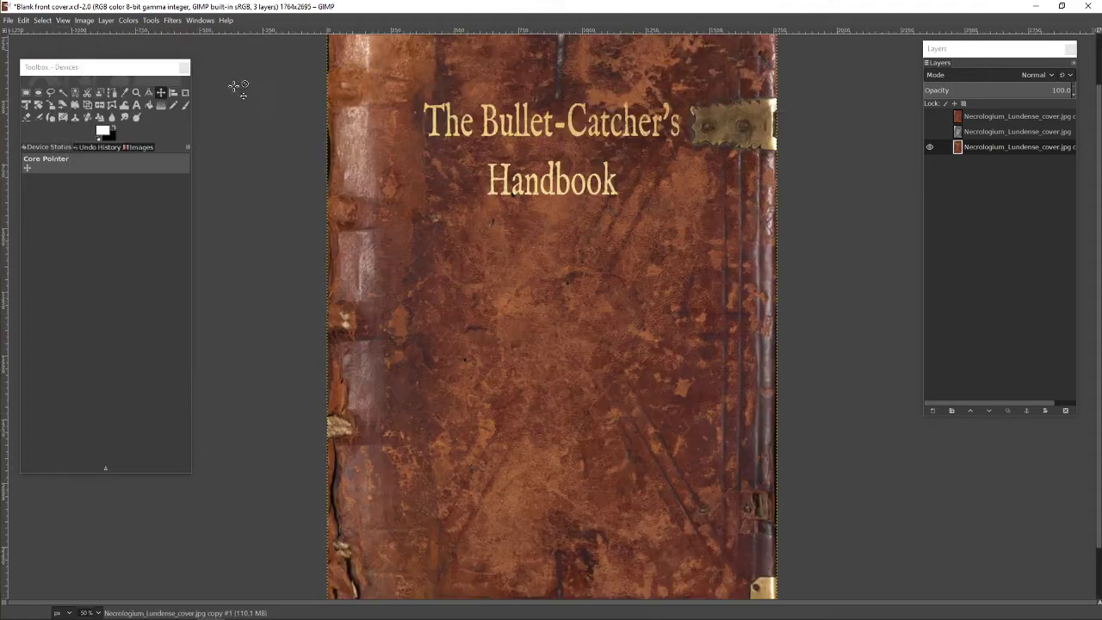
left_click(62, 19)
mouse_move(113, 62)
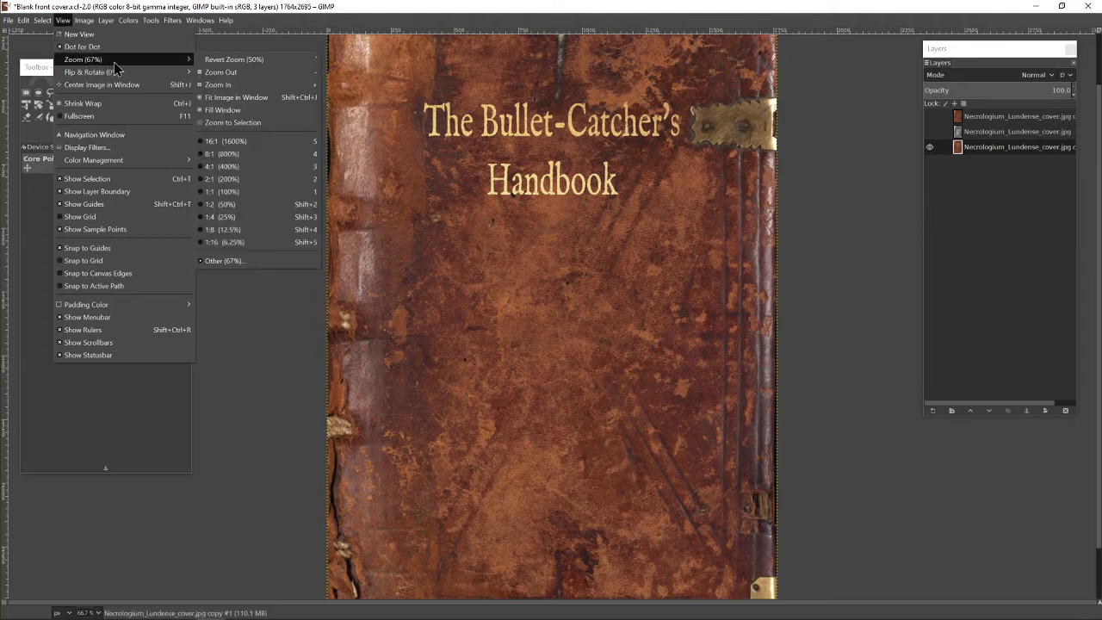
left_click(217, 85)
scroll(761, 177, "up", 3)
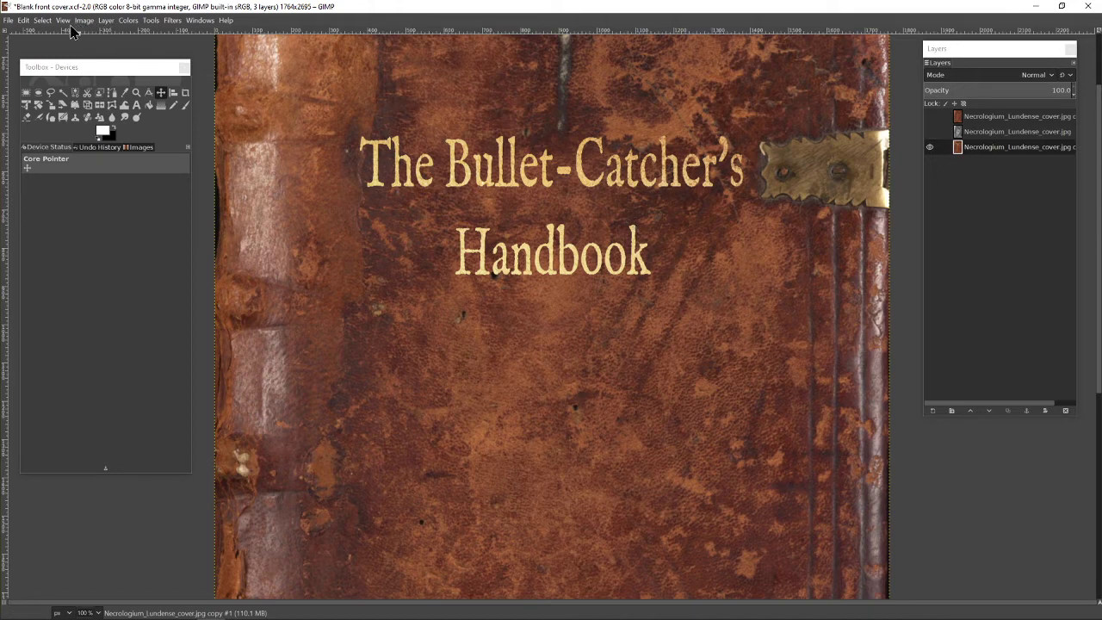
Step: Fit the whole cover image back in the window
left_click(62, 20)
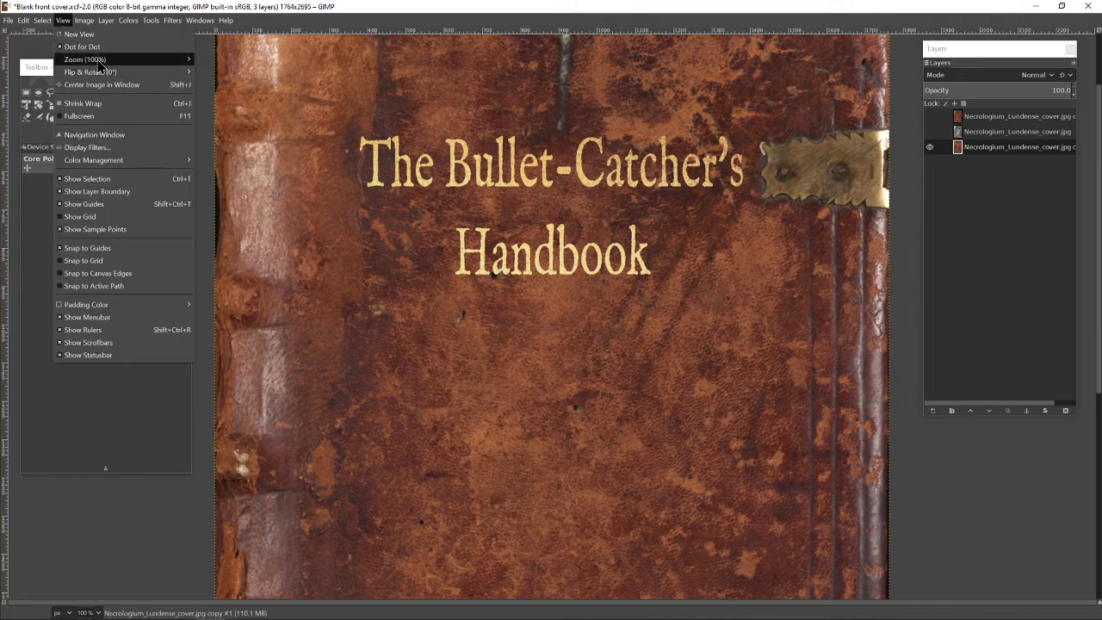
mouse_move(132, 65)
left_click(247, 98)
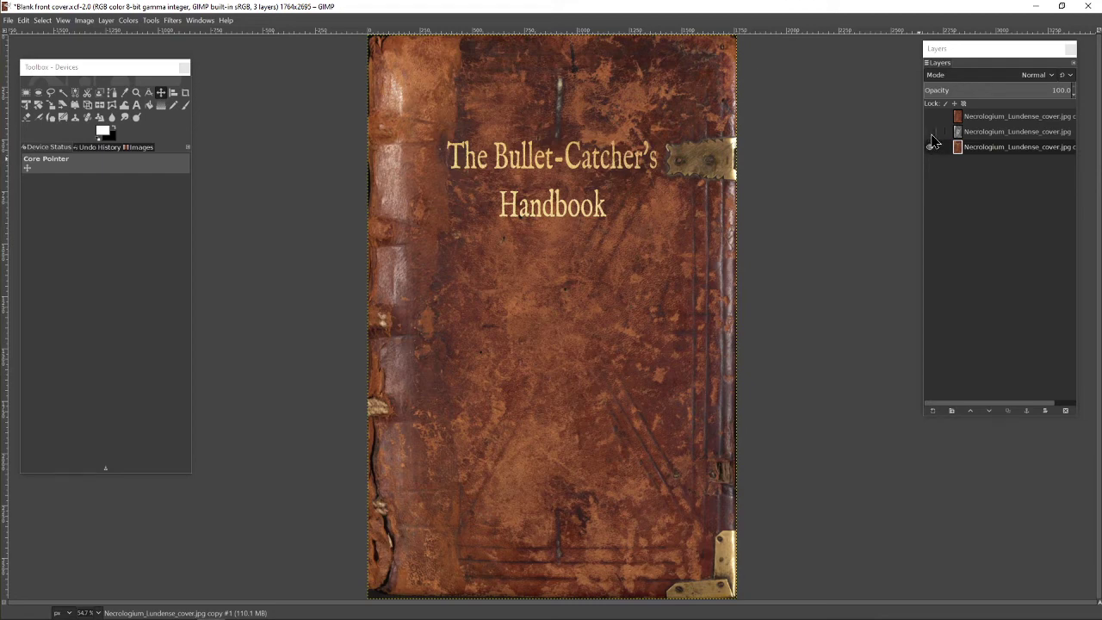
Step: Turn on visibility of the middle grey layer holding the round jewel medallion
left_click(930, 132)
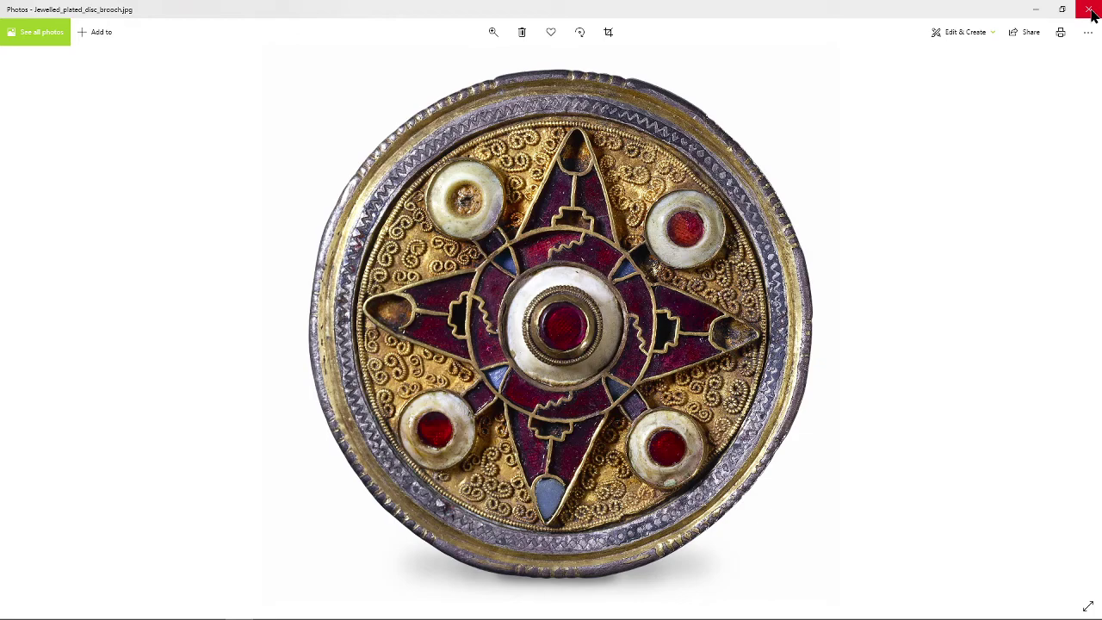
Step: Close the brooch reference photo and hide the grey medallion layer, keeping the brown cover visible
left_click(1090, 11)
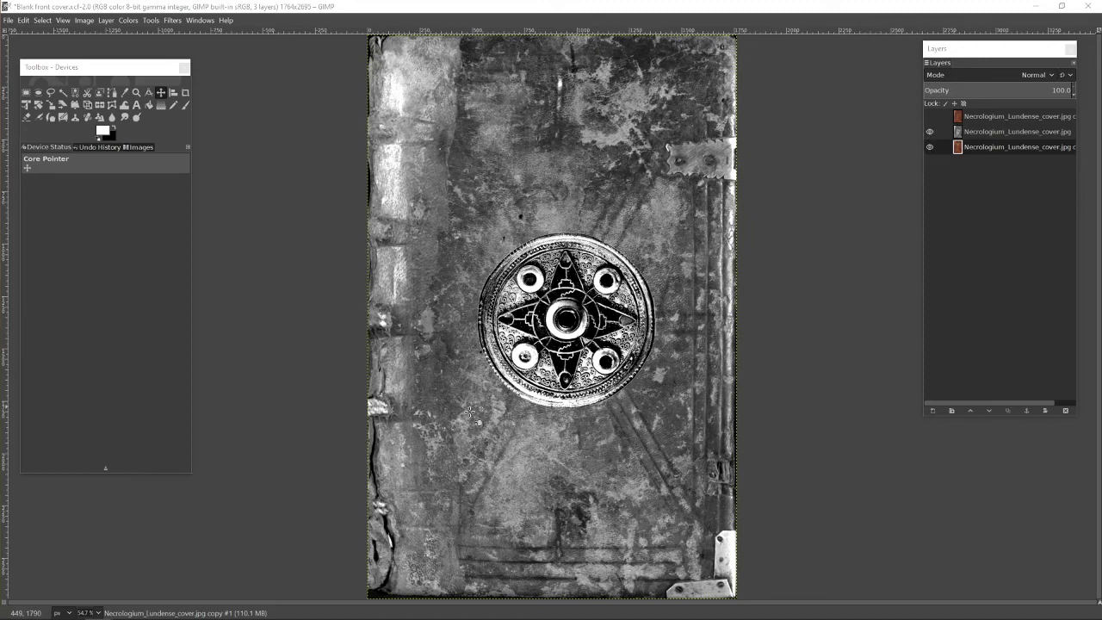
left_click(929, 131)
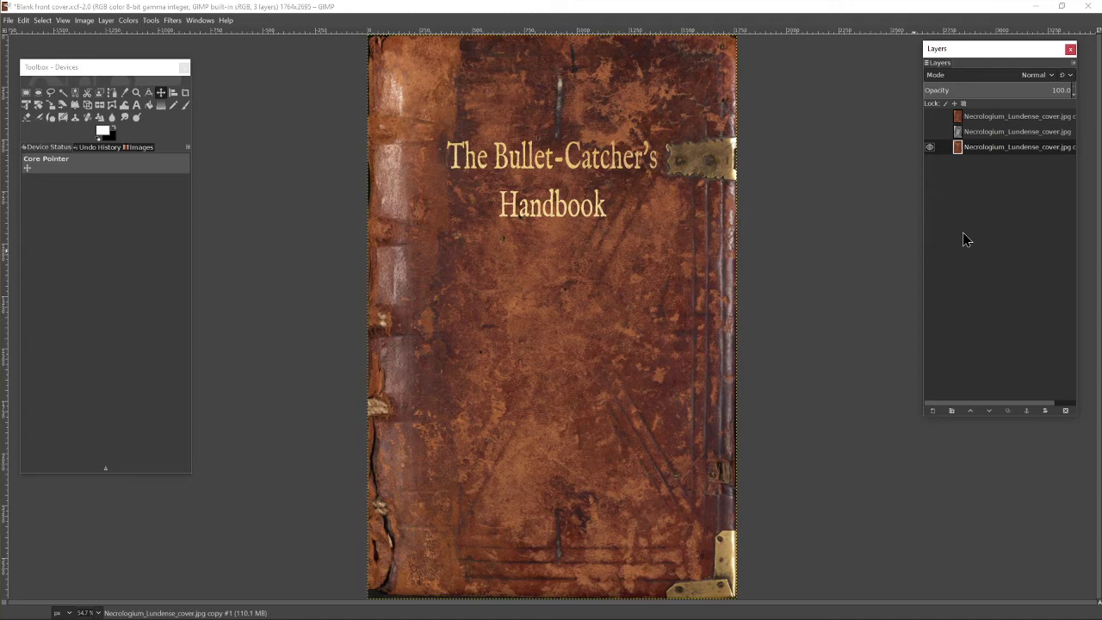
left_click(930, 147)
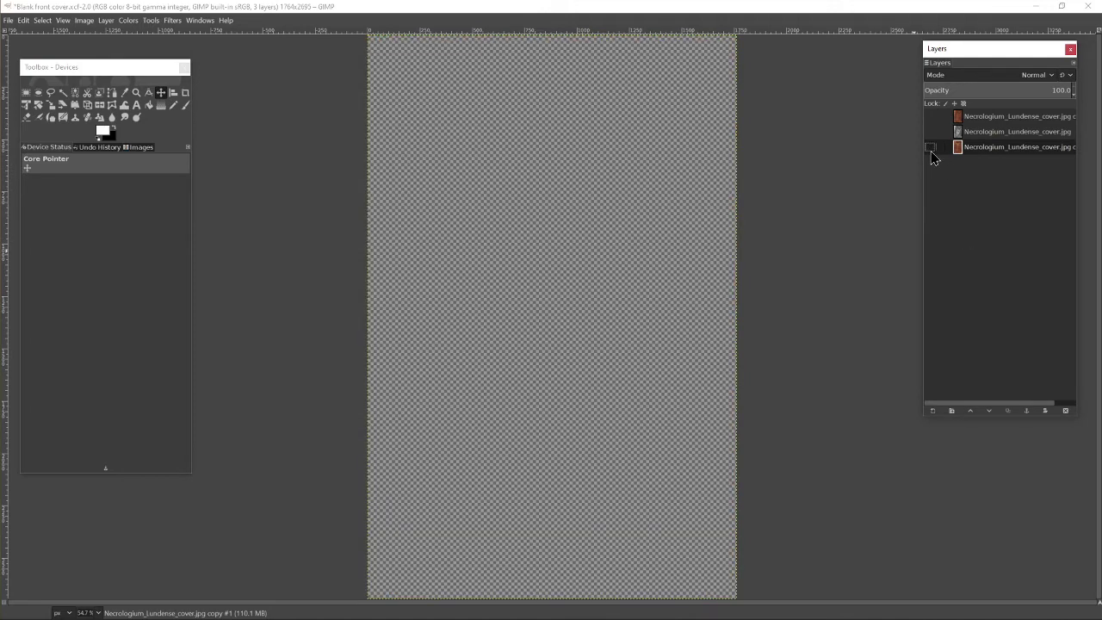
left_click(930, 148)
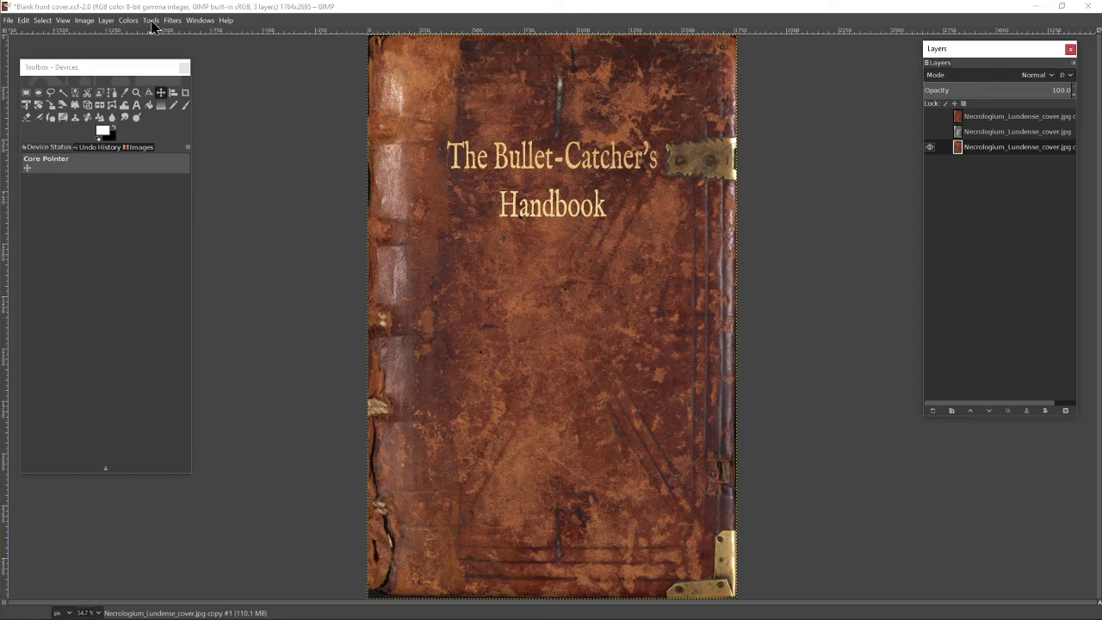
Step: Preview a Bump Map using the Necrologium medallion layer as Aux Input, with depth raised from 3 to 7
left_click(173, 21)
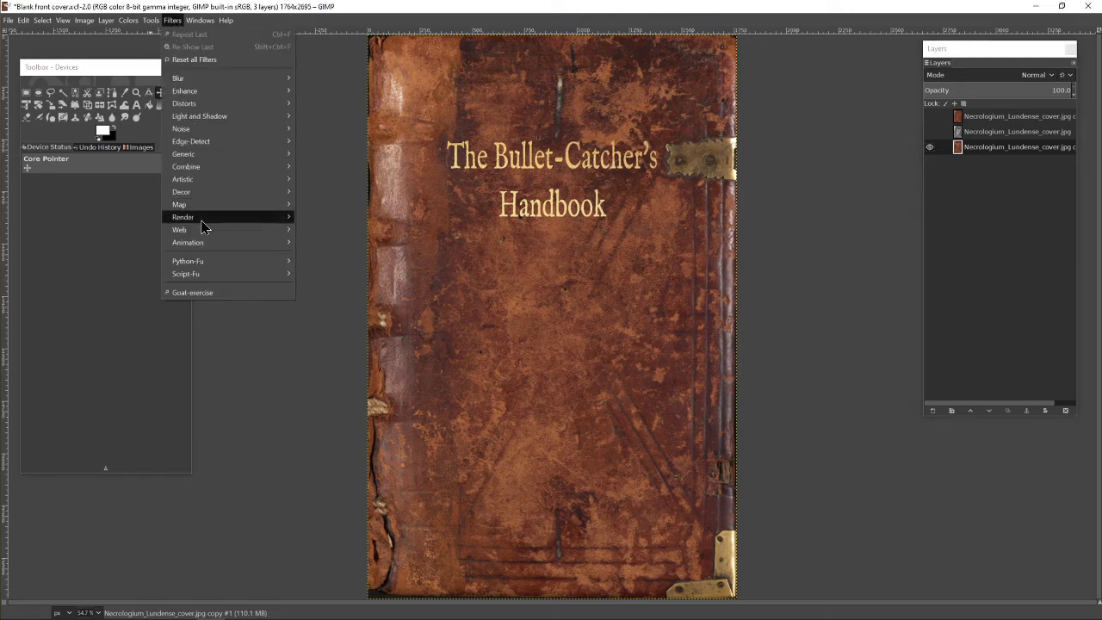
mouse_move(230, 213)
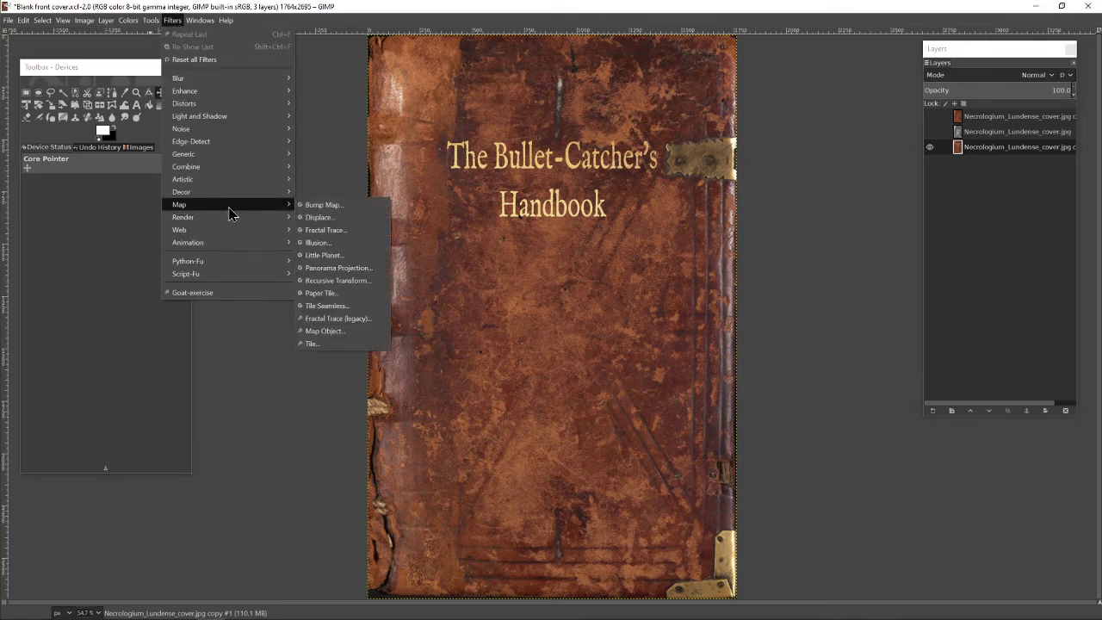
left_click(324, 206)
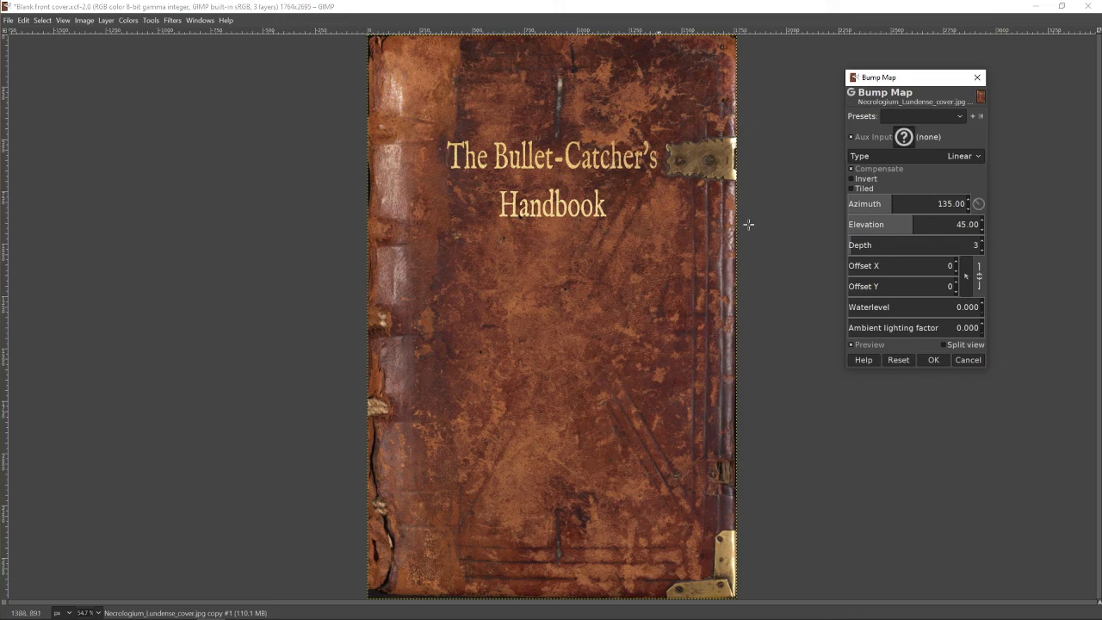
left_click(904, 136)
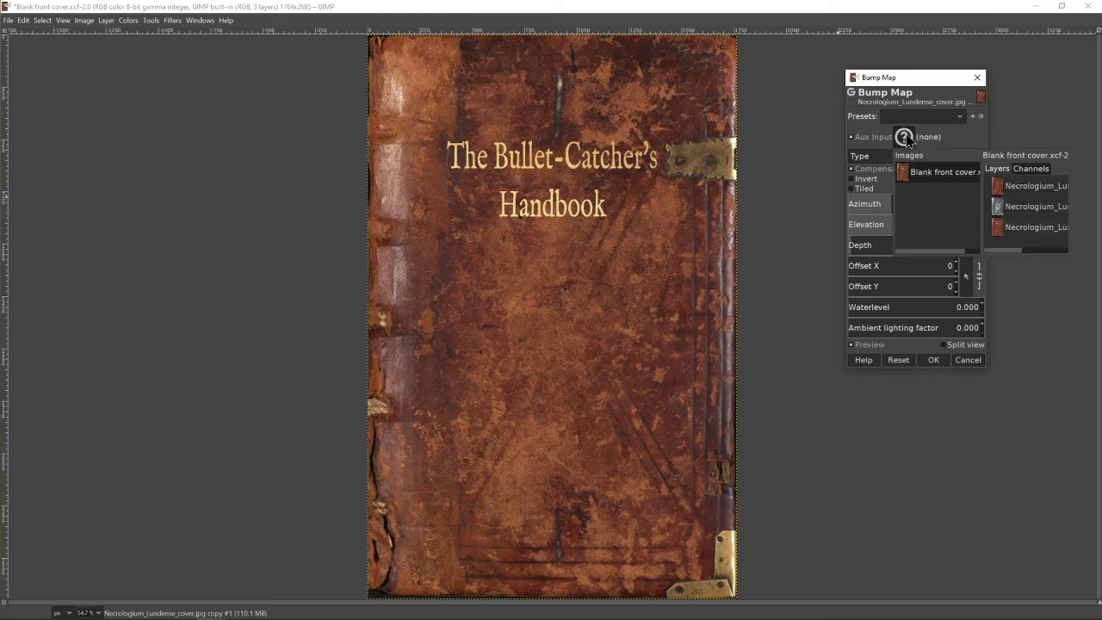
left_click(1000, 208)
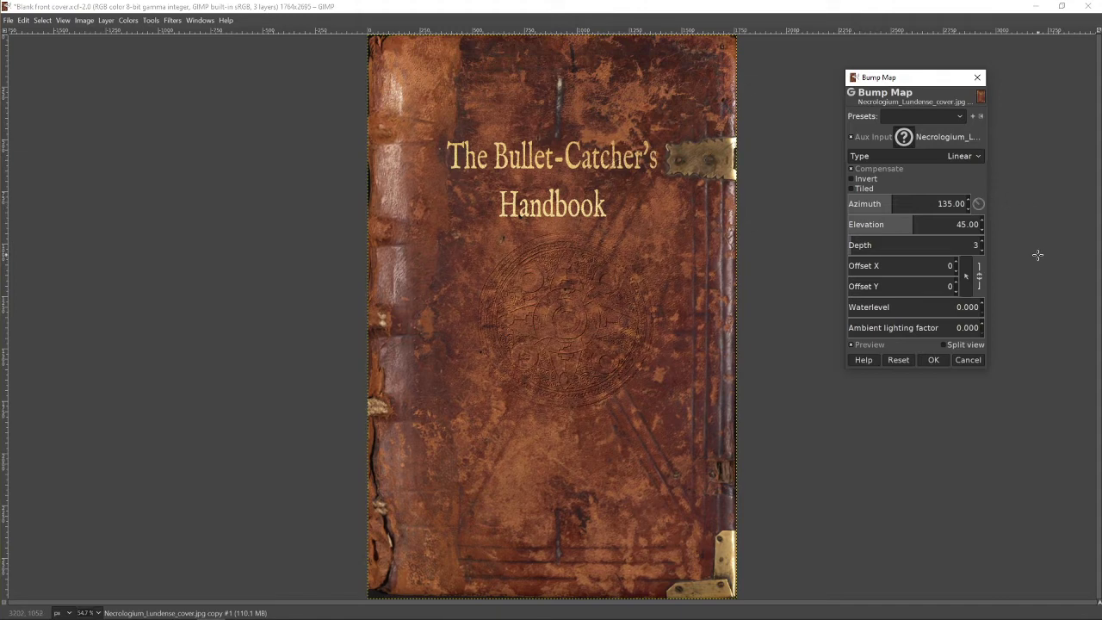
left_click_drag(851, 245, 859, 245)
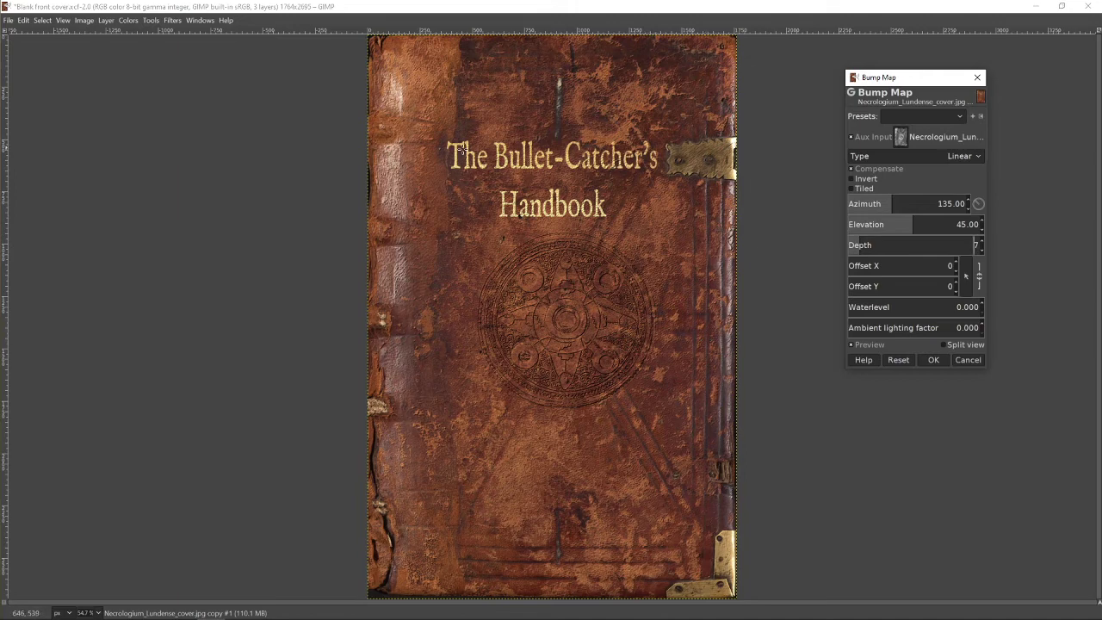
Step: Restore the toolbox and layer docks and zoom in to 100% on the embossed medallion
key("Tab")
left_click(63, 19)
mouse_move(86, 59)
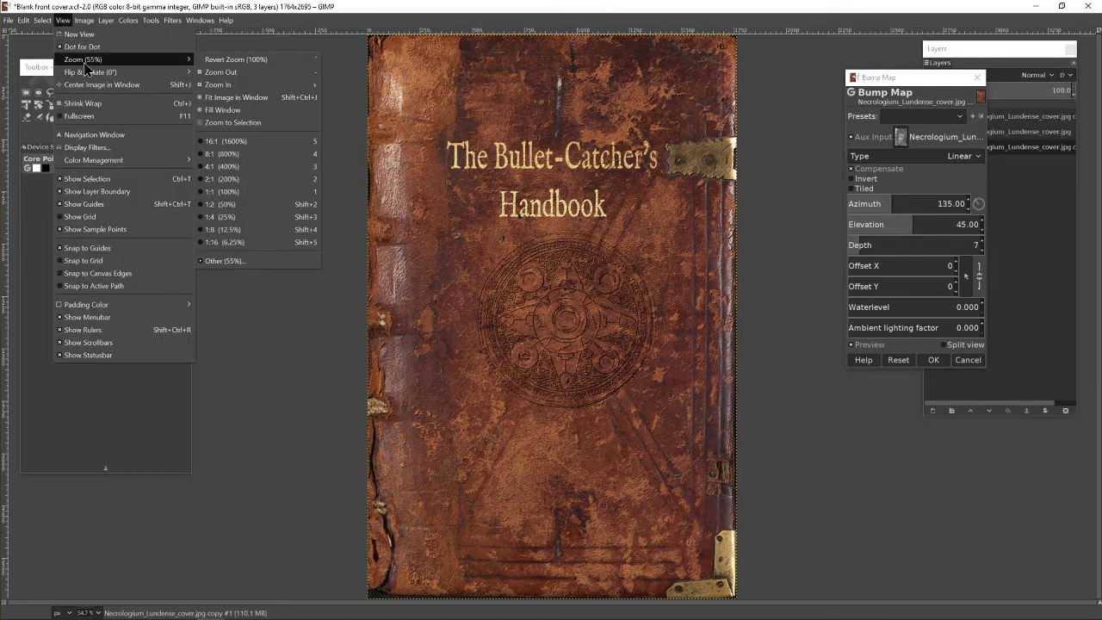
left_click(222, 85)
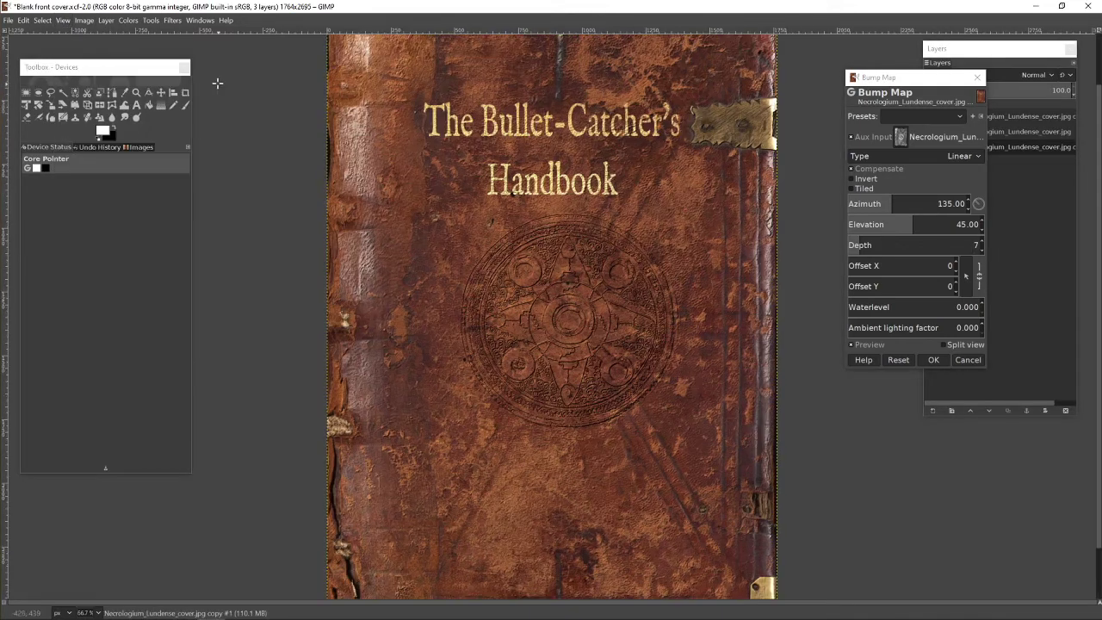
left_click(64, 20)
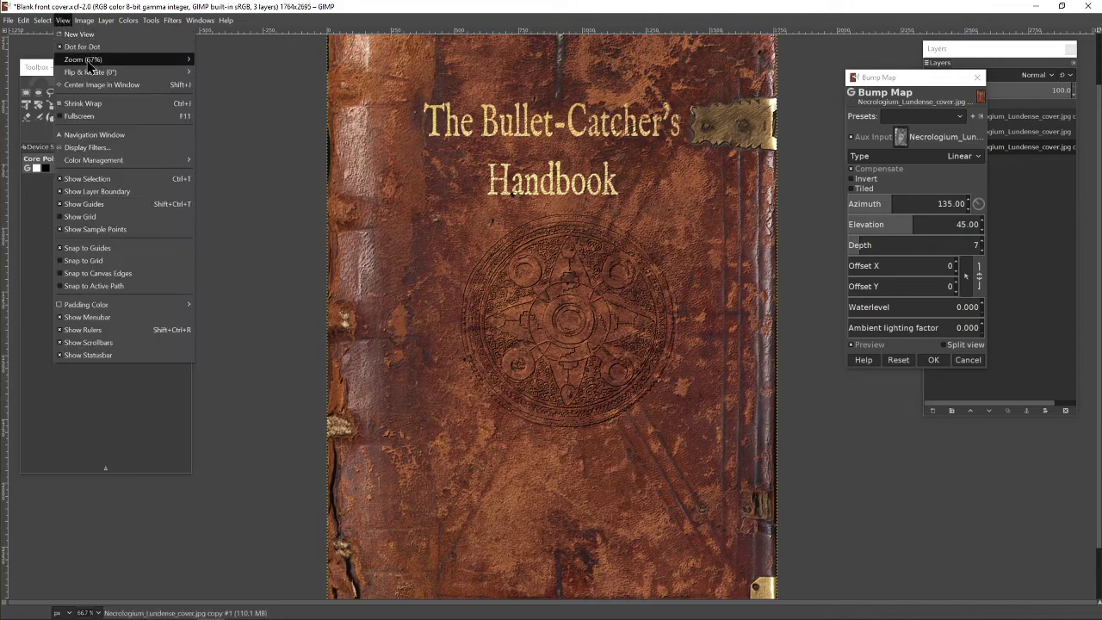
mouse_move(91, 60)
left_click(218, 85)
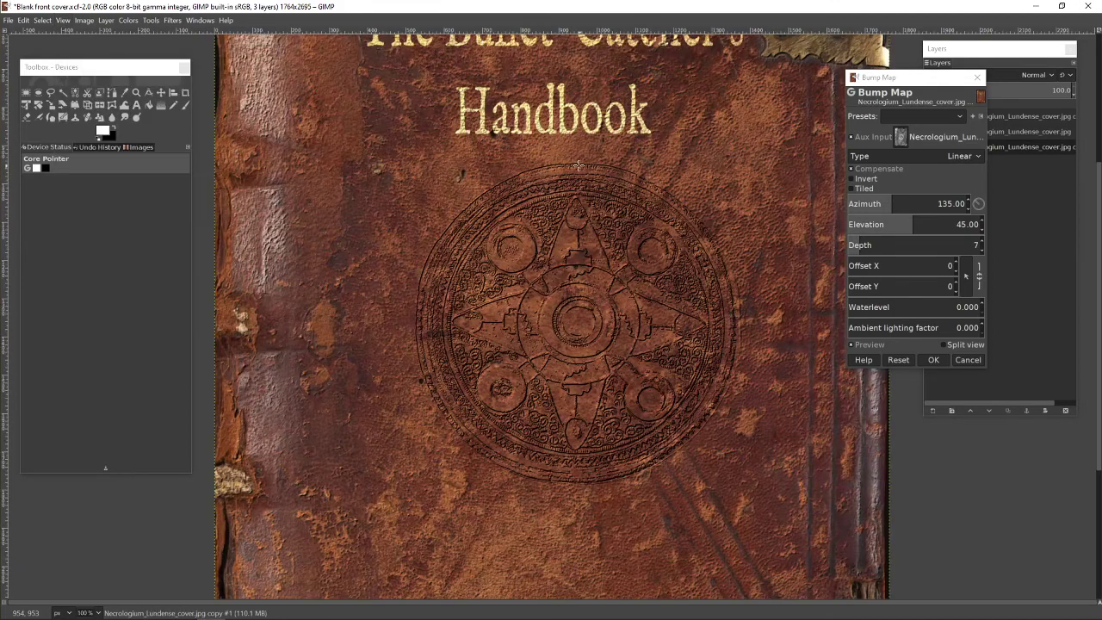
scroll(562, 193, "up", 5)
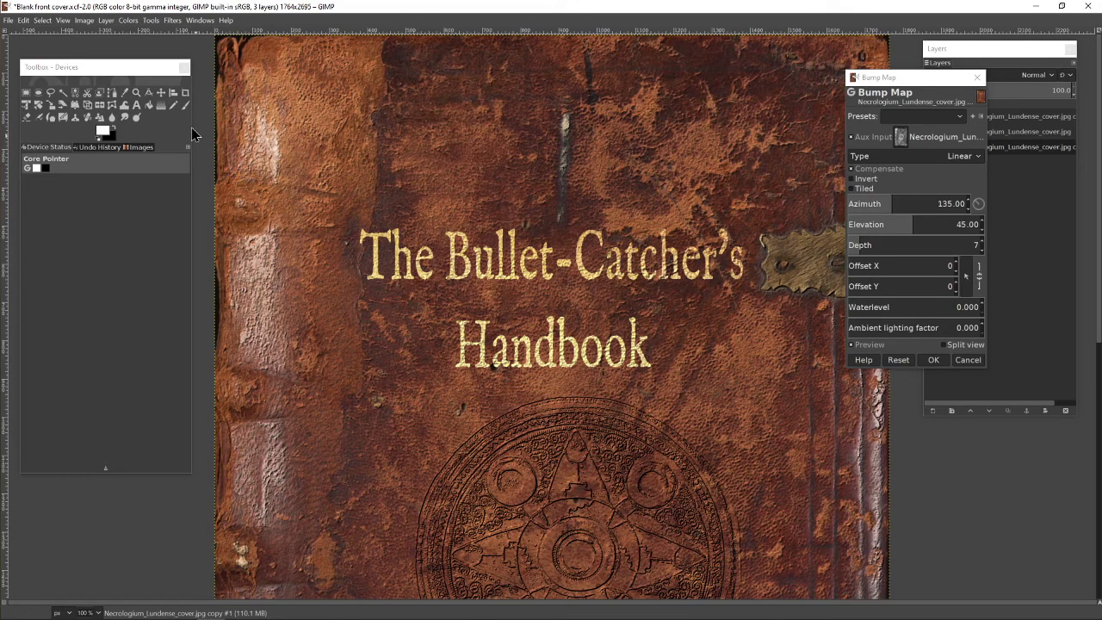
Step: Fit the whole cover image in the window
left_click(63, 23)
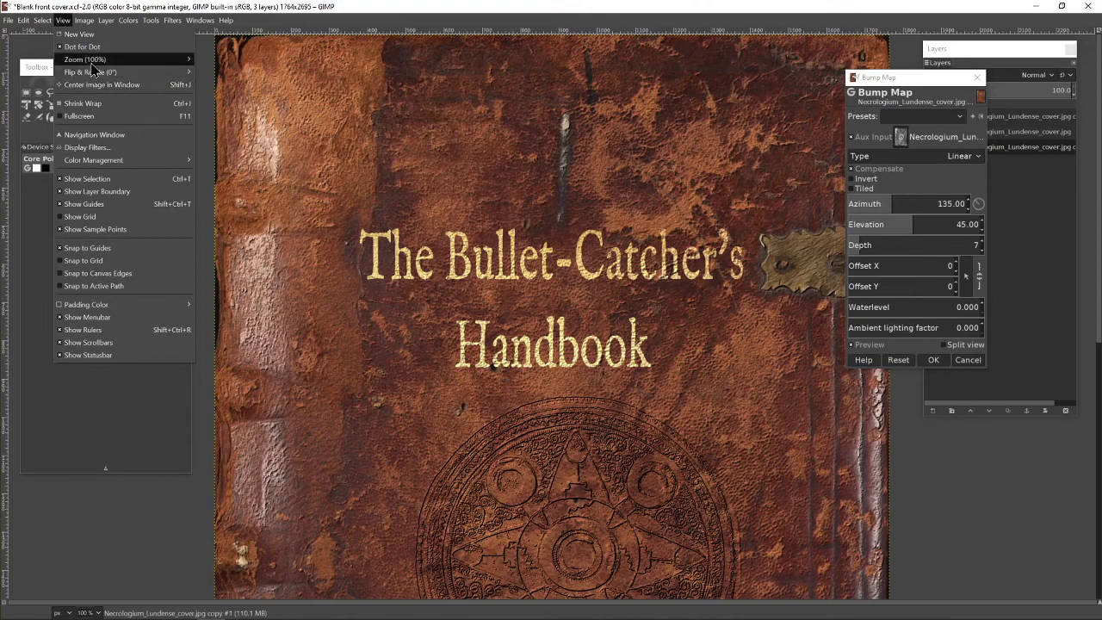
mouse_move(91, 64)
left_click(241, 101)
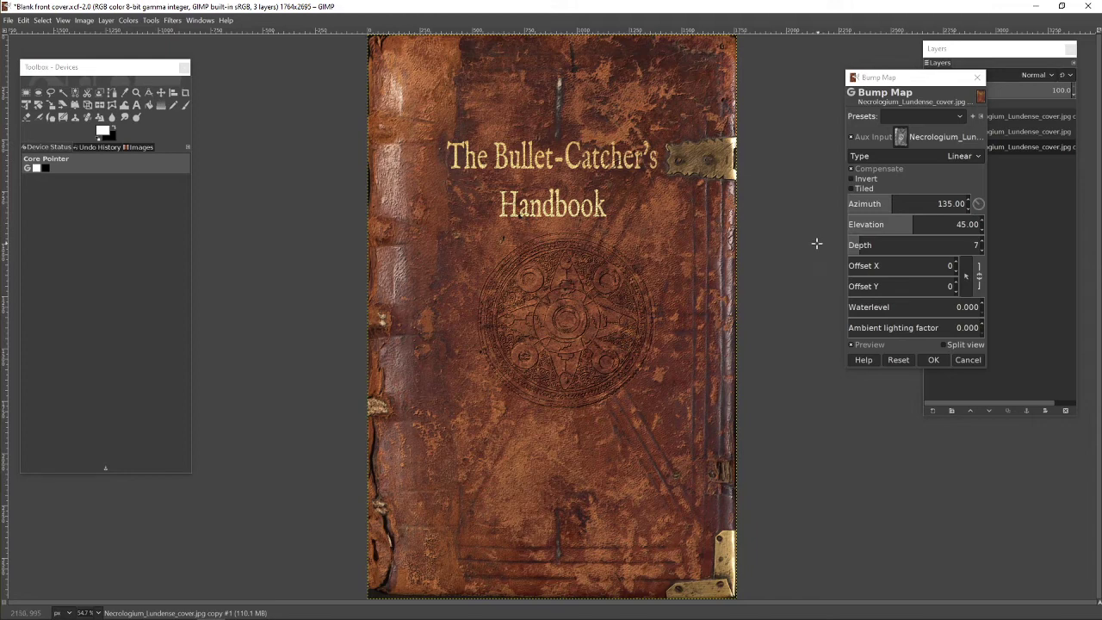
Step: Apply the depth-7 Bump Map to emboss the medallion into the leather
left_click(934, 360)
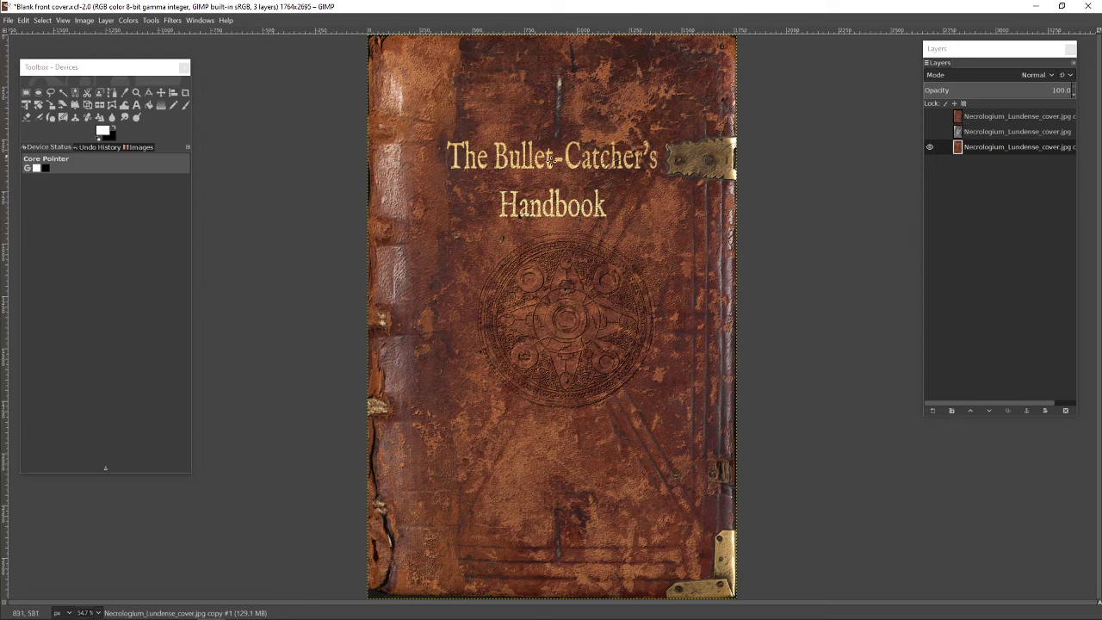
Step: Experiment with the top leather layer's visibility and opacity, trying 47 and 0 before raising it again
left_click(931, 118)
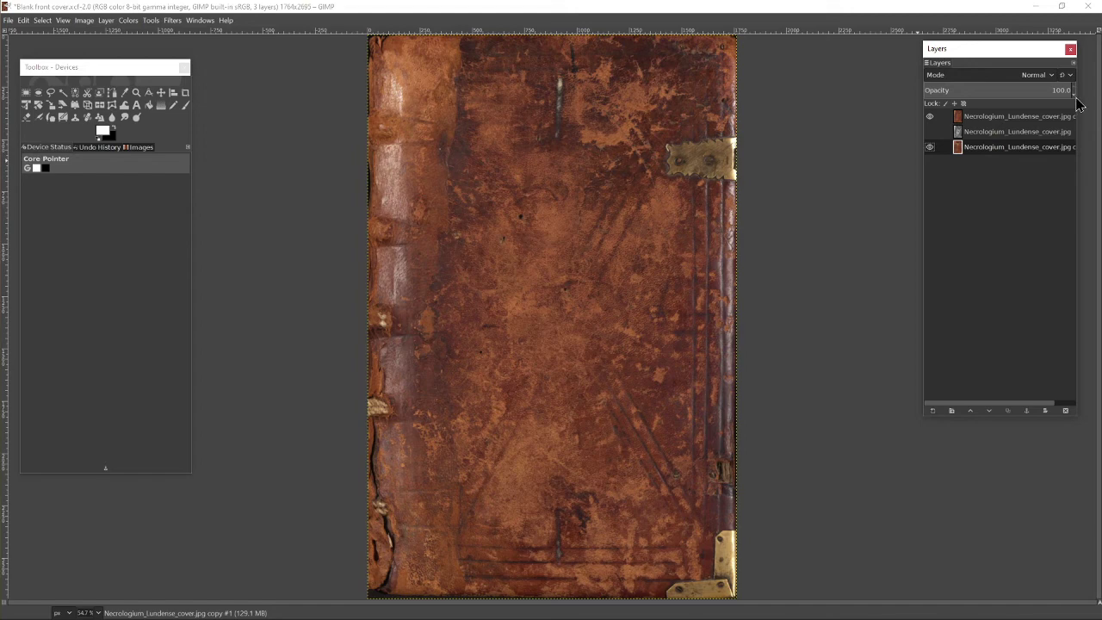
left_click(1074, 97)
left_click_drag(1074, 98, 1074, 98)
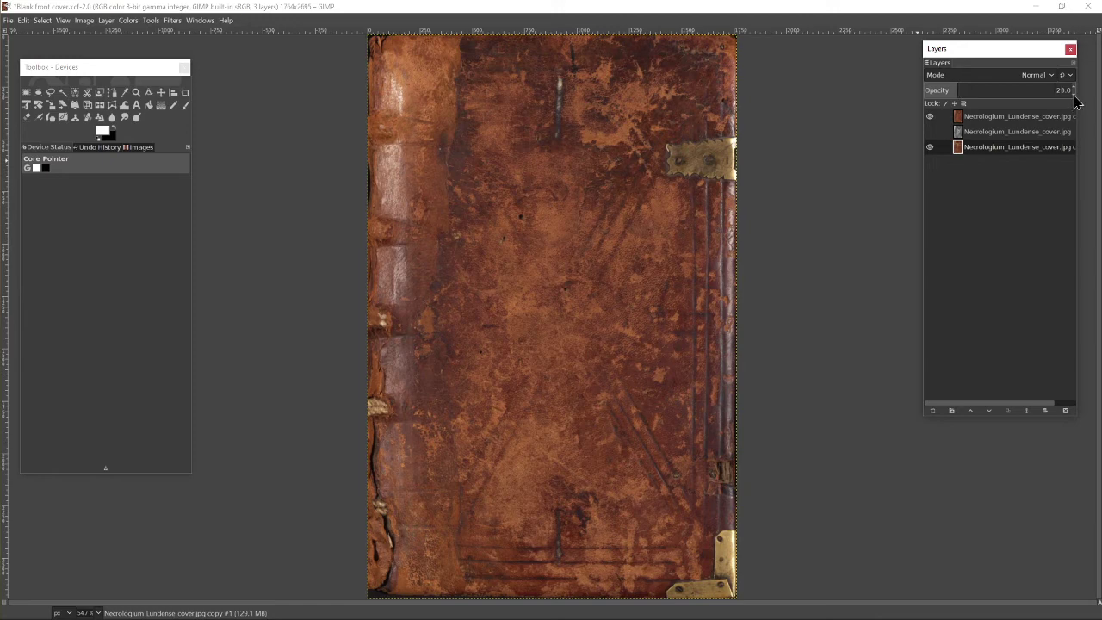
left_click_drag(1074, 102, 1074, 102)
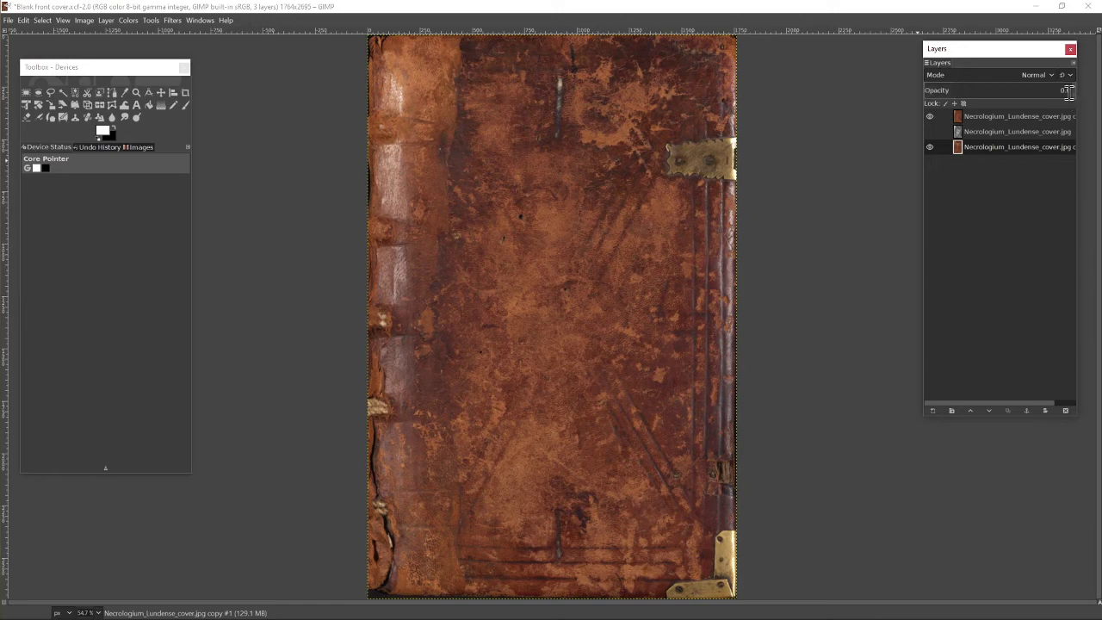
left_click(930, 116, "shift")
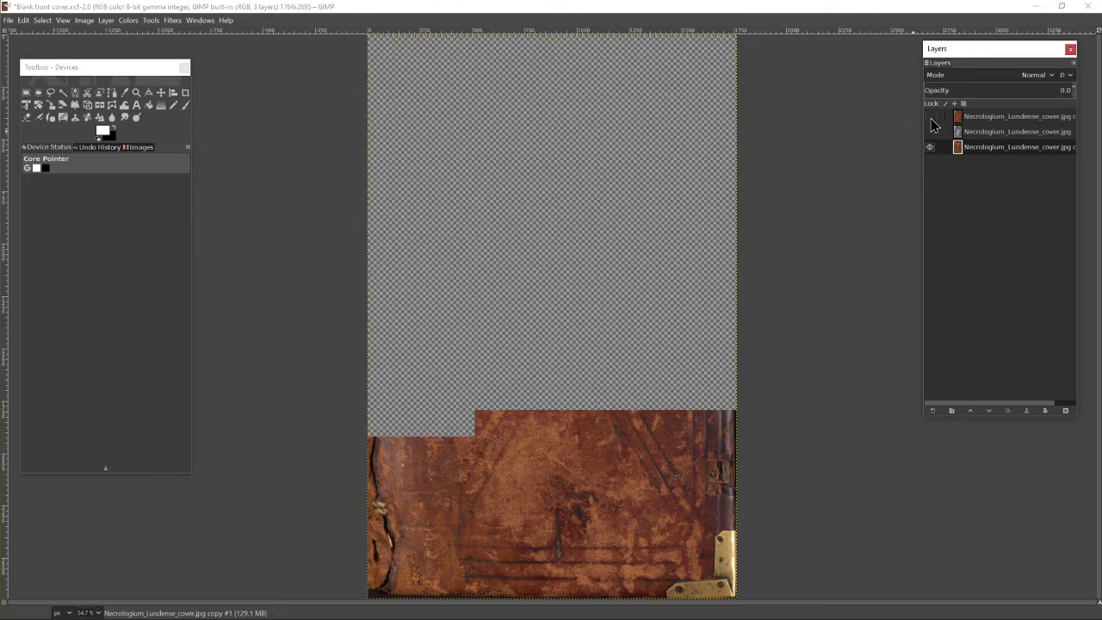
left_click(929, 117, "shift")
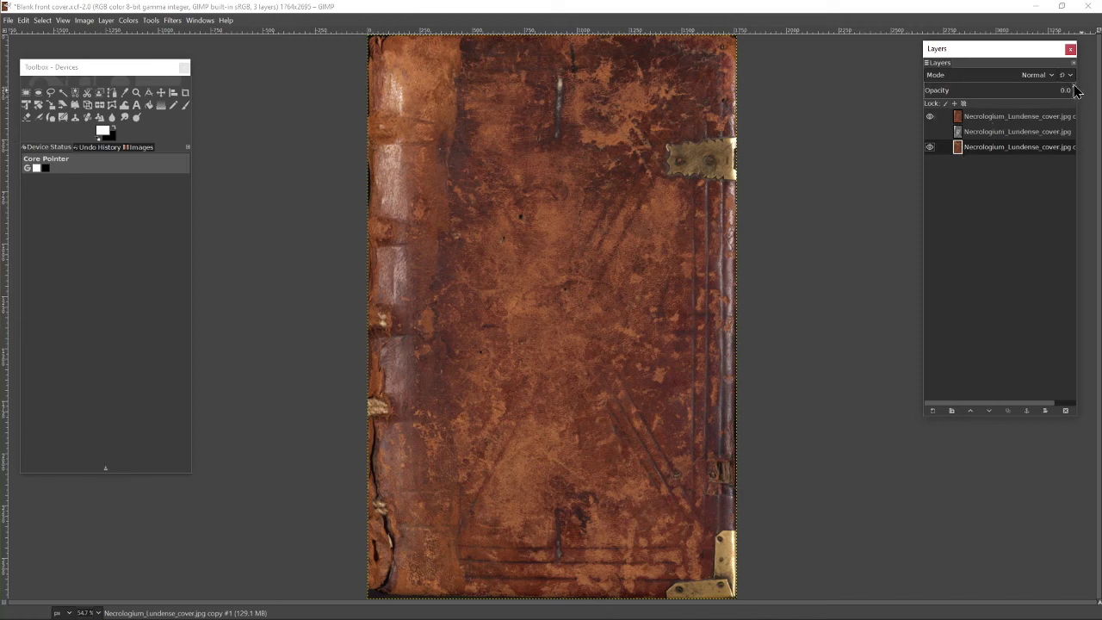
left_click_drag(1075, 88, 1074, 88)
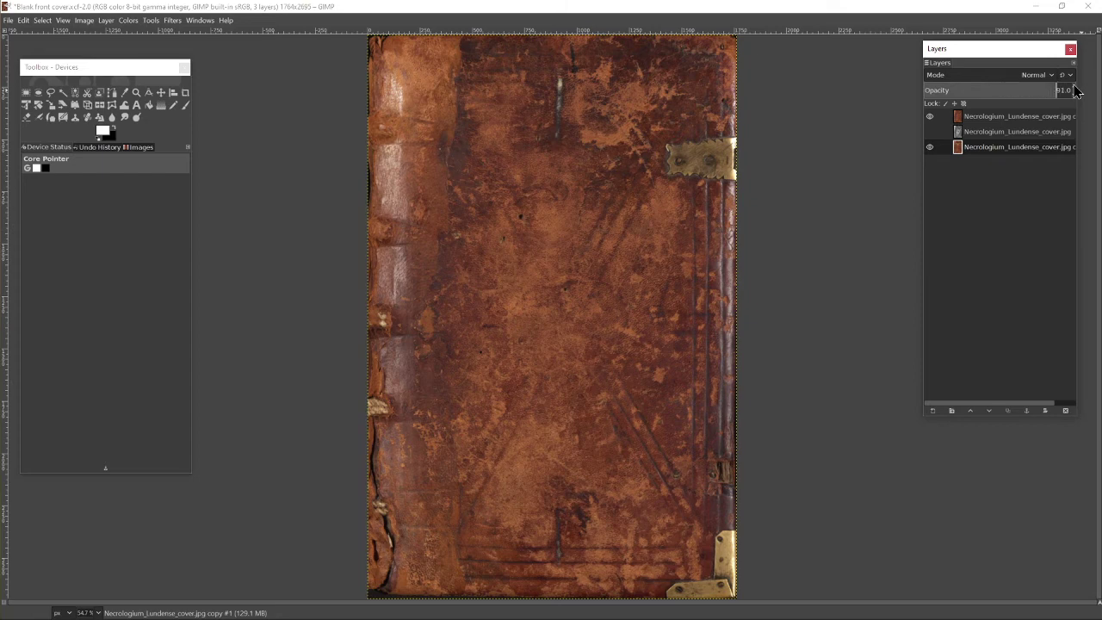
Step: Make the top leather copy layer active and fade its opacity to 17.9
left_click(982, 119)
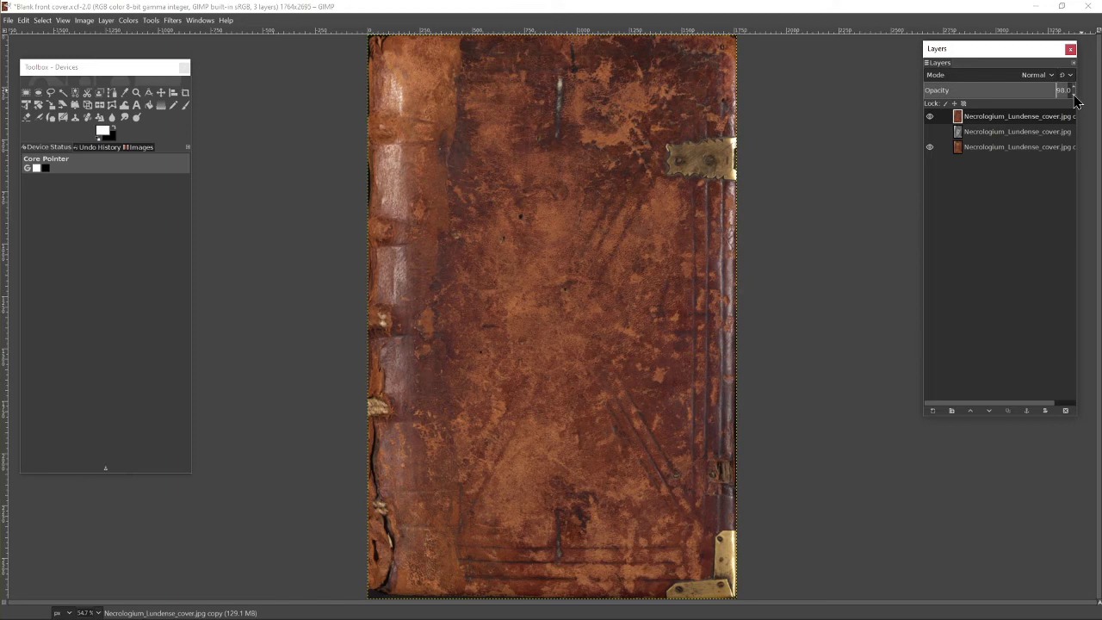
scroll(1074, 100, "down", 10)
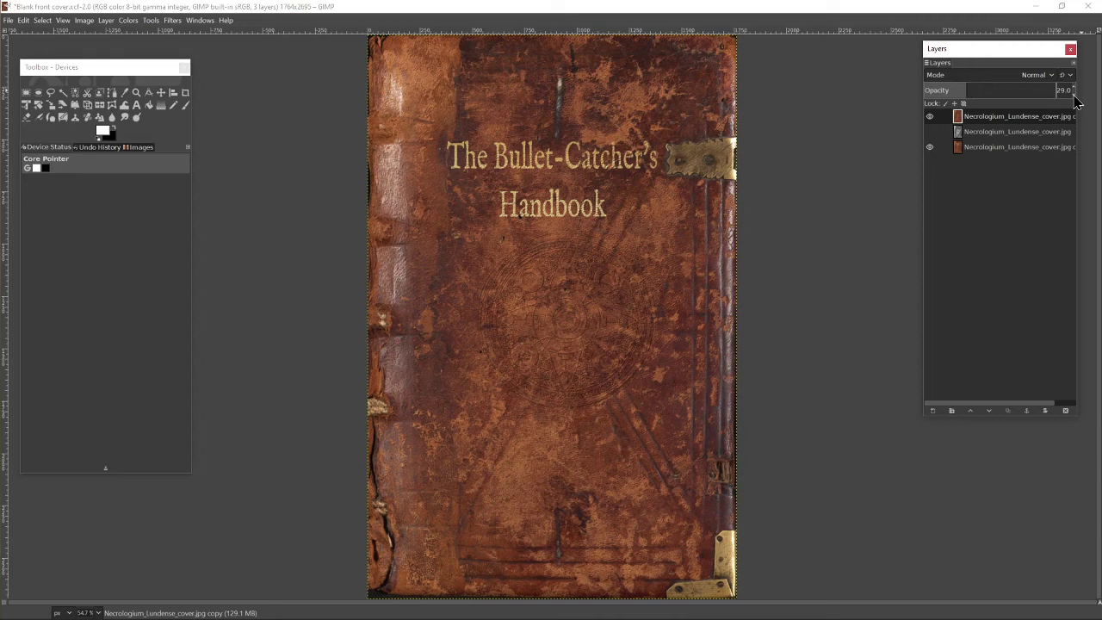
left_click(957, 90)
left_click_drag(957, 90, 951, 91)
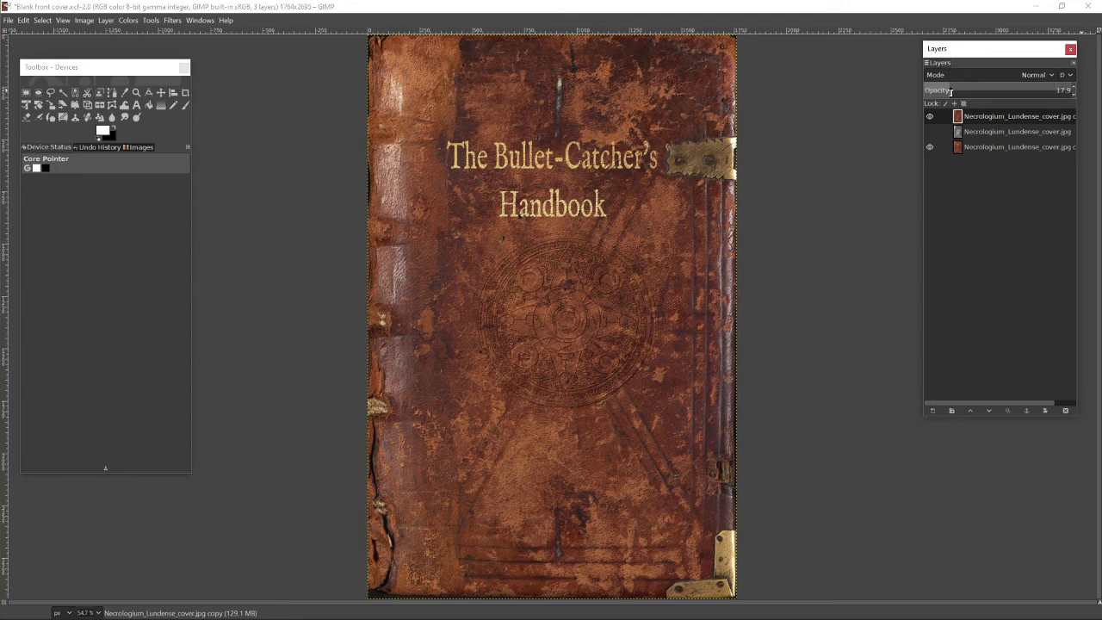
left_click(63, 20)
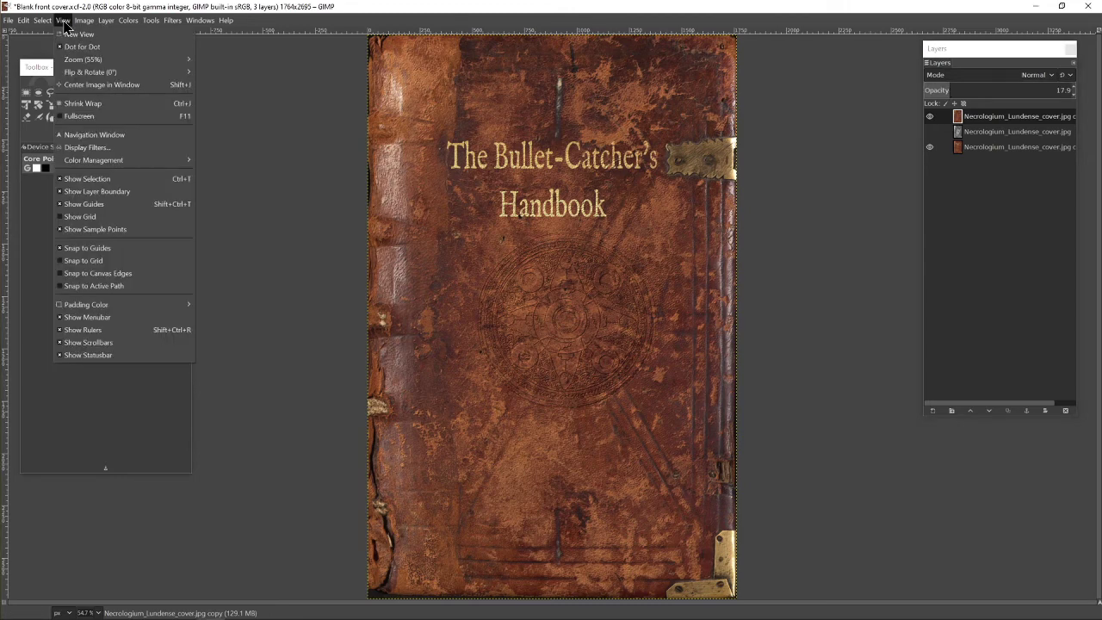
mouse_move(93, 60)
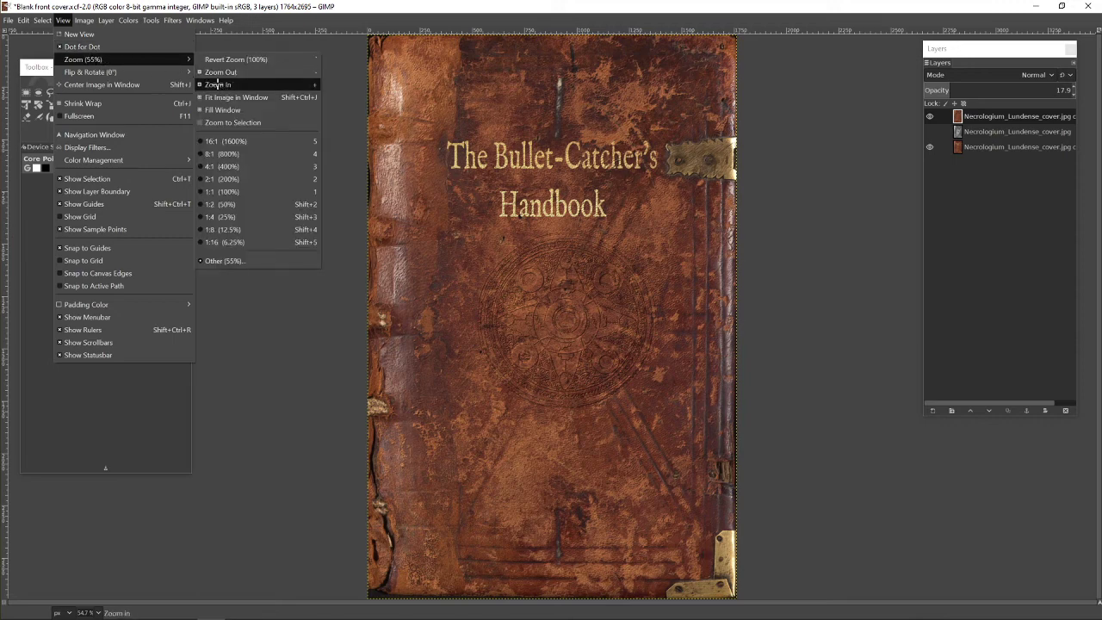
left_click(217, 81)
left_click(63, 21)
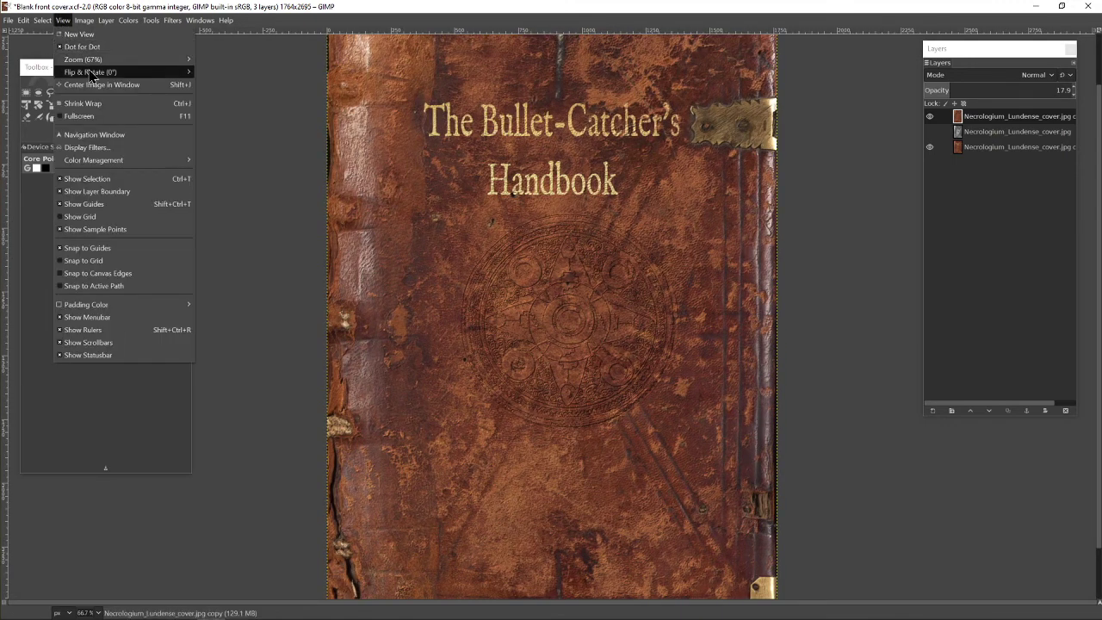
mouse_move(132, 62)
left_click(217, 85)
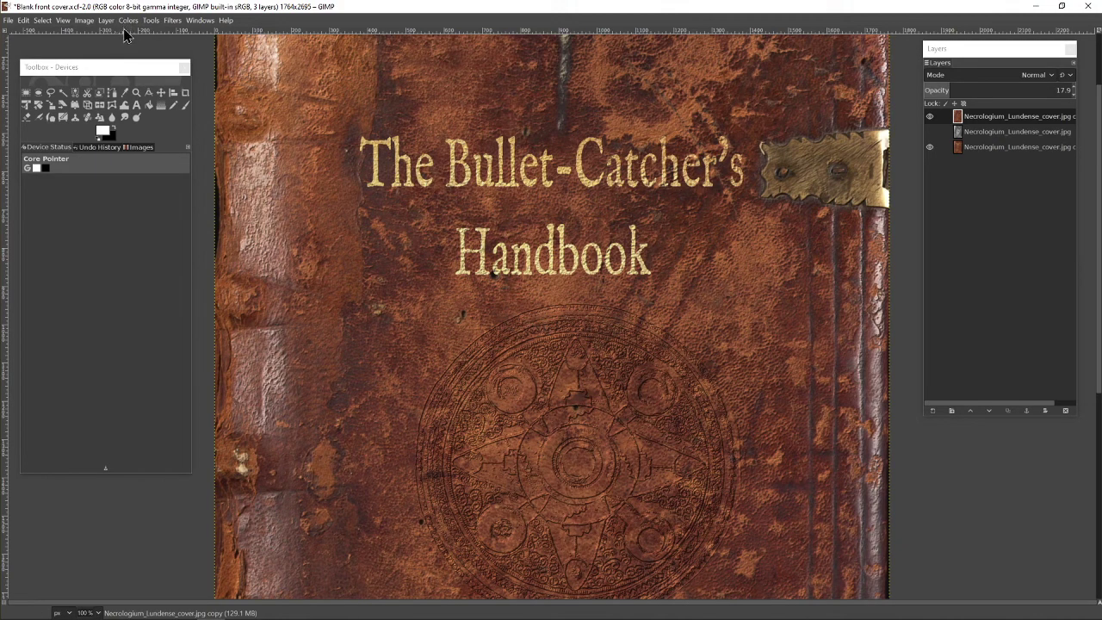
left_click(67, 24)
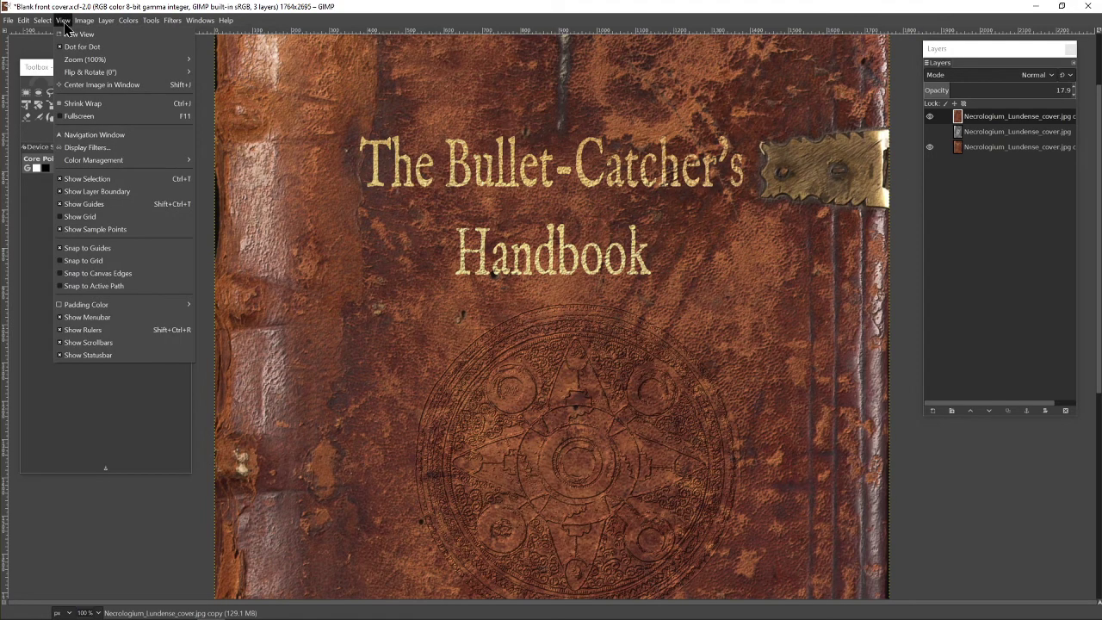
mouse_move(86, 60)
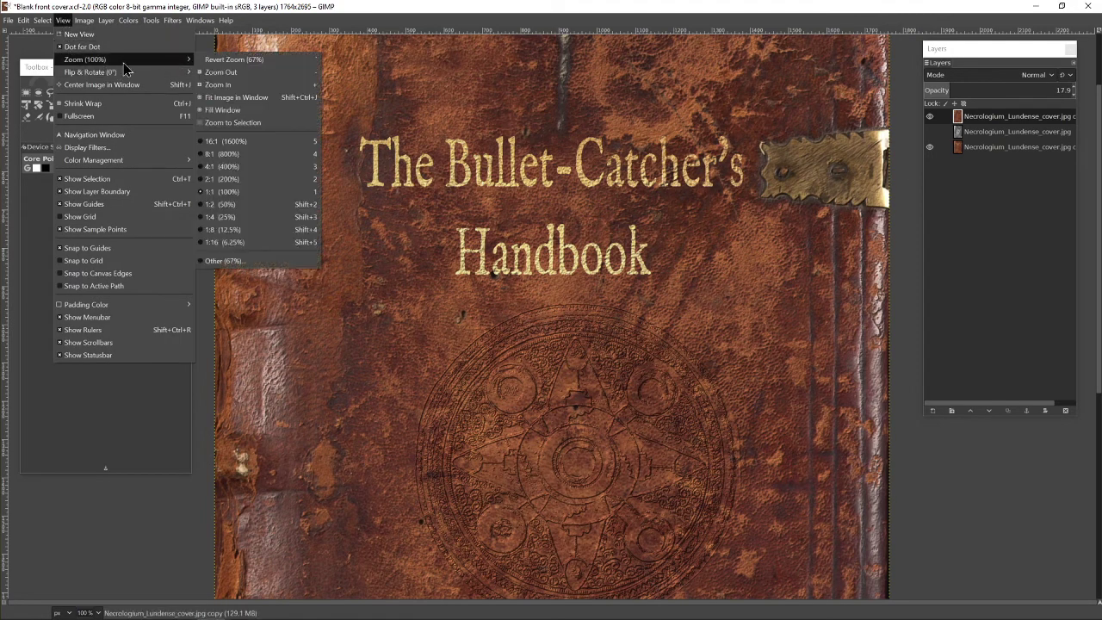
left_click(237, 102)
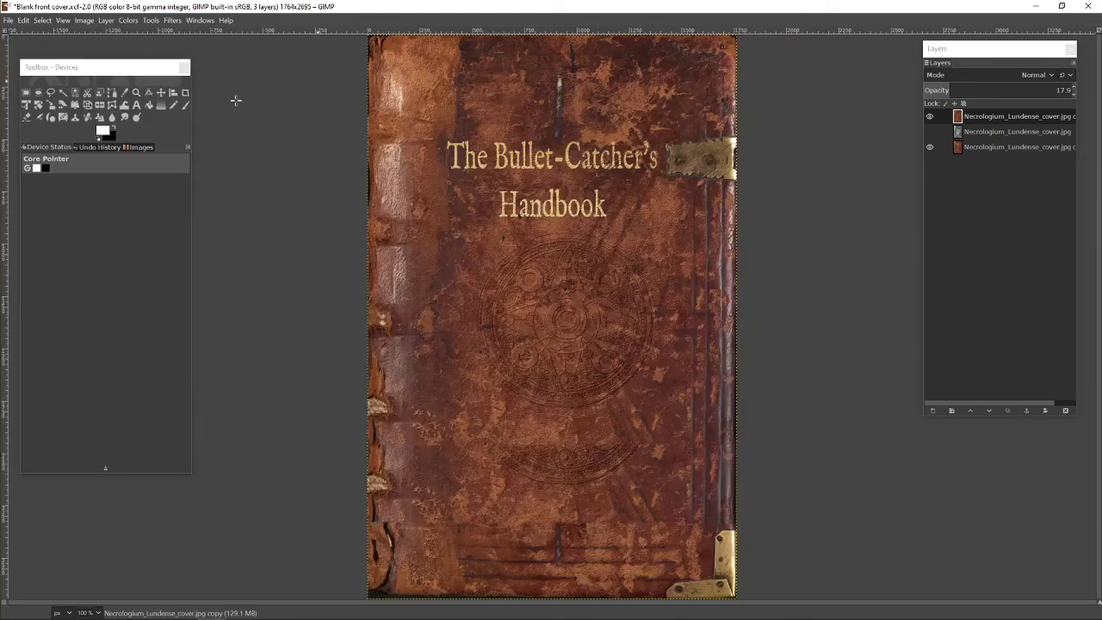